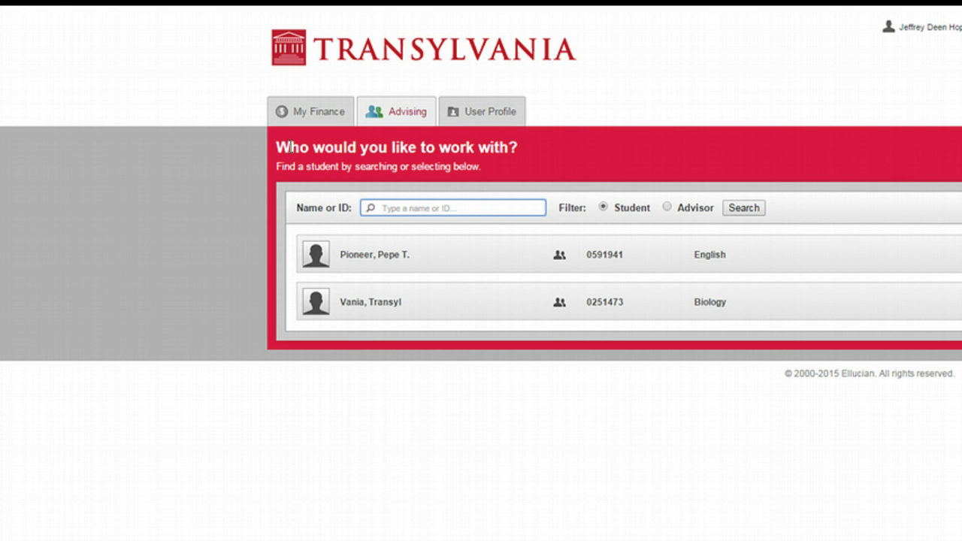
Open the English-major advisee's record and view the Winter 2015 course plan as a calendar and as a list
{"action": "left_click", "coordinate": [259, 169]}
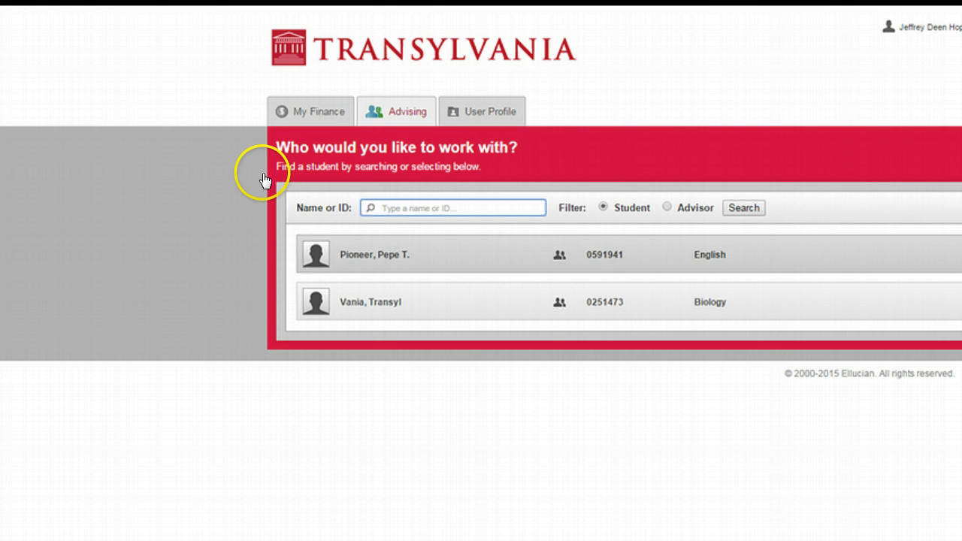
{"action": "left_click", "coordinate": [392, 254]}
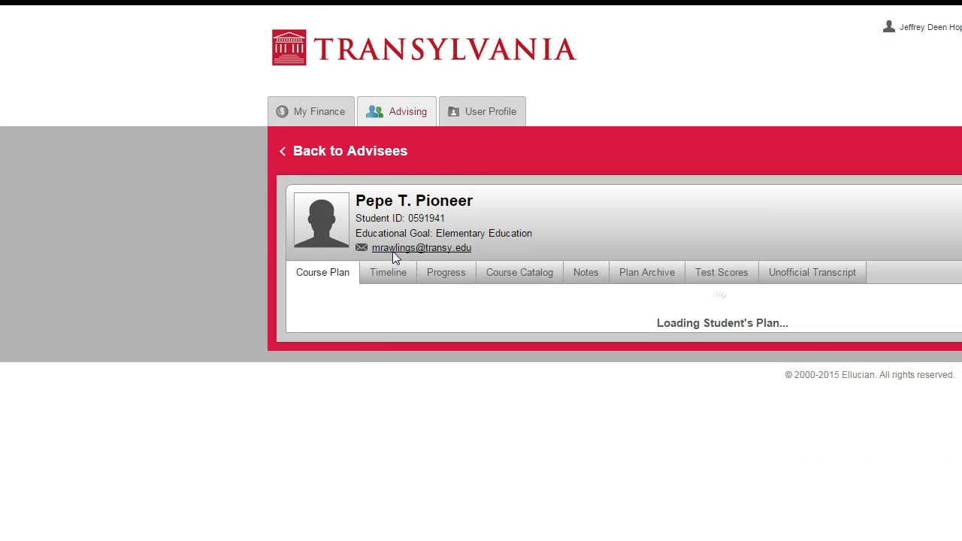
{"action": "left_click", "coordinate": [261, 174]}
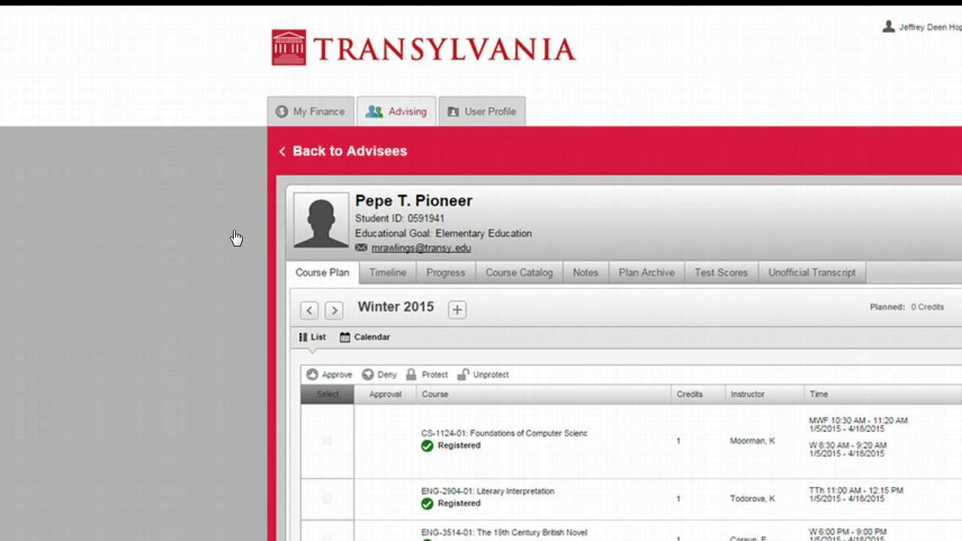
{"action": "left_click", "coordinate": [365, 337]}
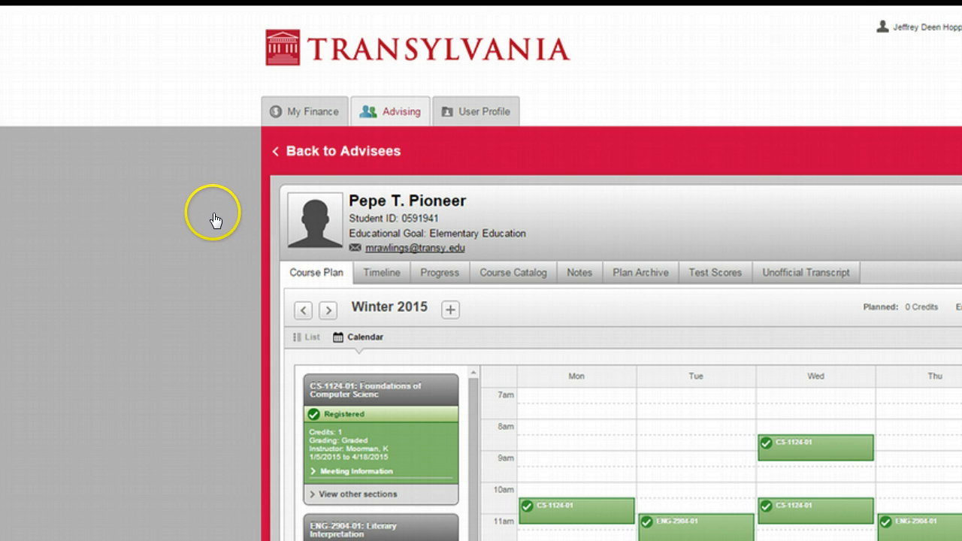
{"action": "left_click", "coordinate": [306, 337]}
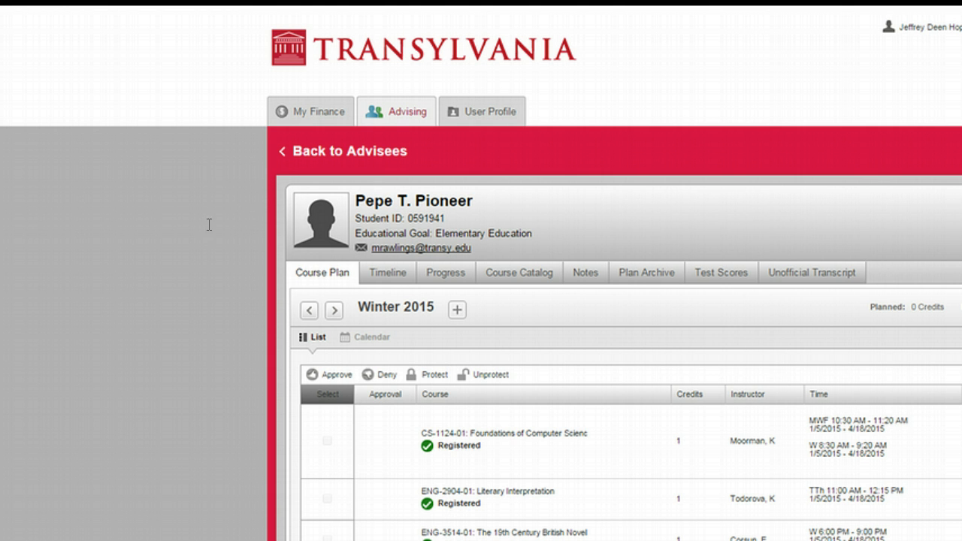
Examine the advisee's course timeline back to the Fall 2014 term, including grades, GPA and enrolled credits
{"action": "left_click", "coordinate": [383, 275]}
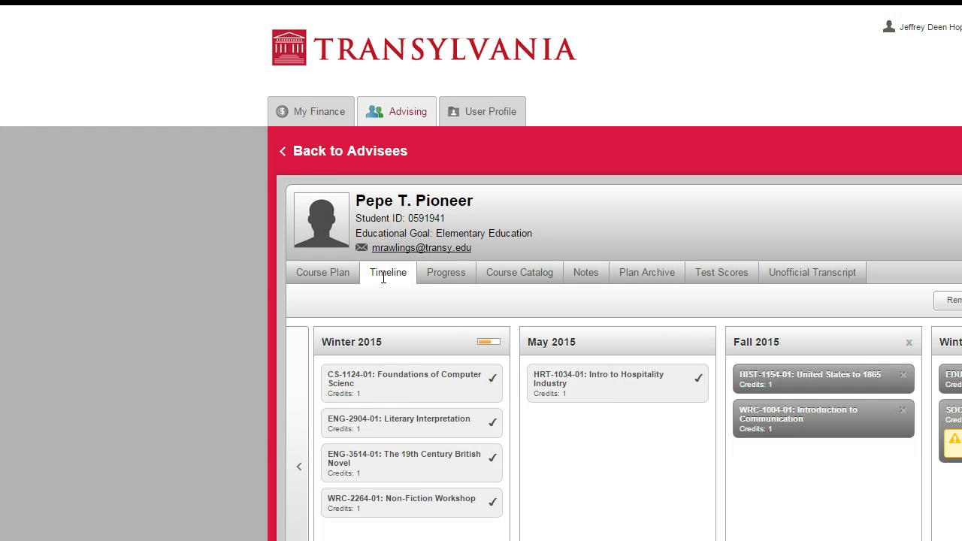
{"action": "scroll", "coordinate": [318, 373], "scroll_direction": "down", "scroll_amount": 3}
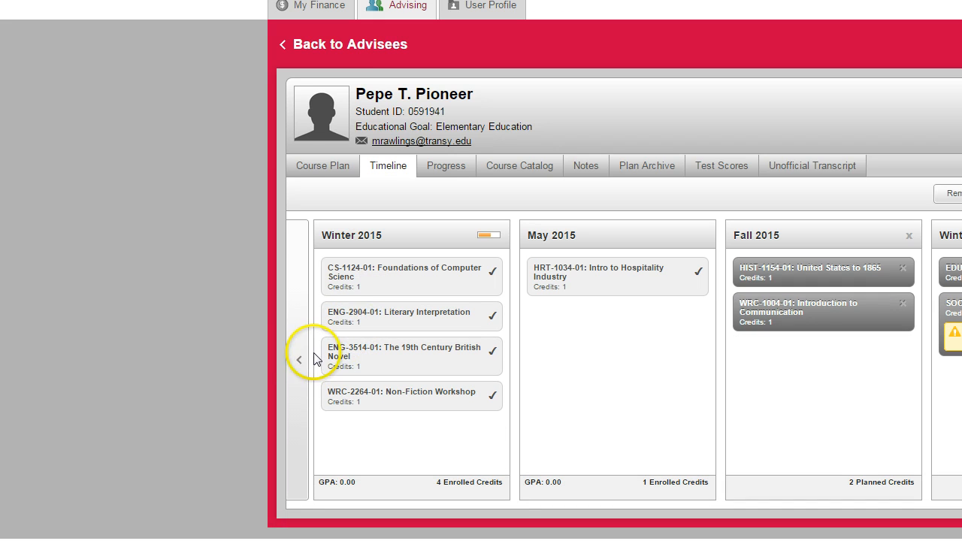
{"action": "left_click", "coordinate": [325, 351]}
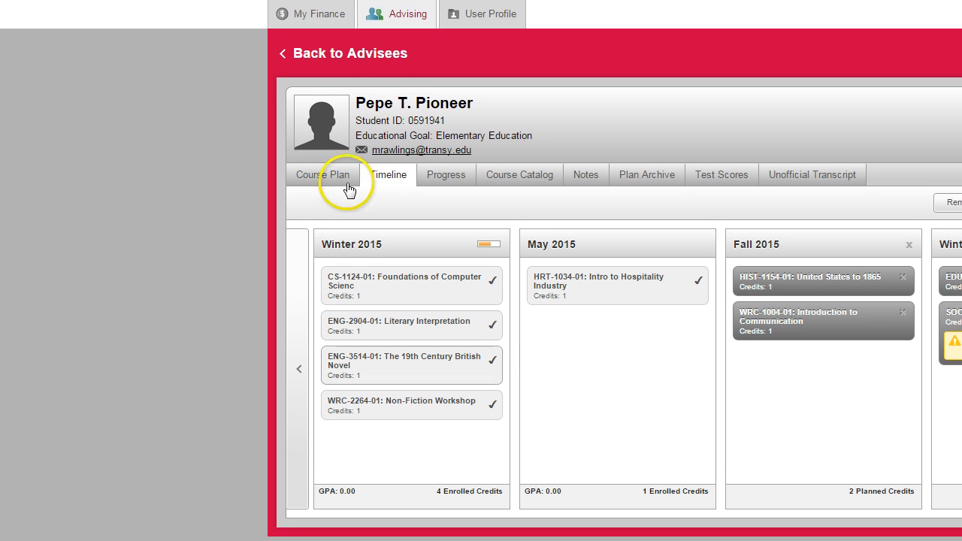
{"action": "left_click", "coordinate": [299, 373]}
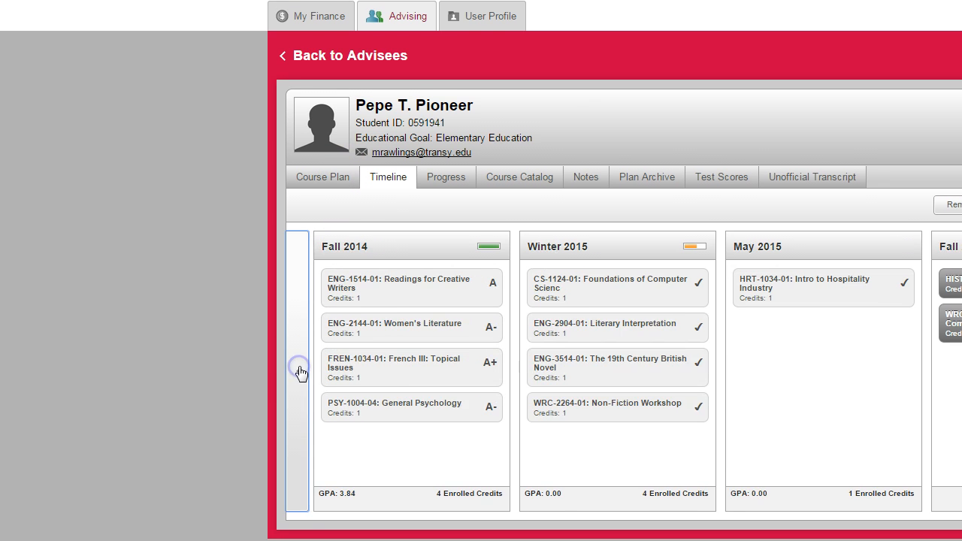
{"action": "scroll", "coordinate": [323, 373], "scroll_direction": "down", "scroll_amount": 3}
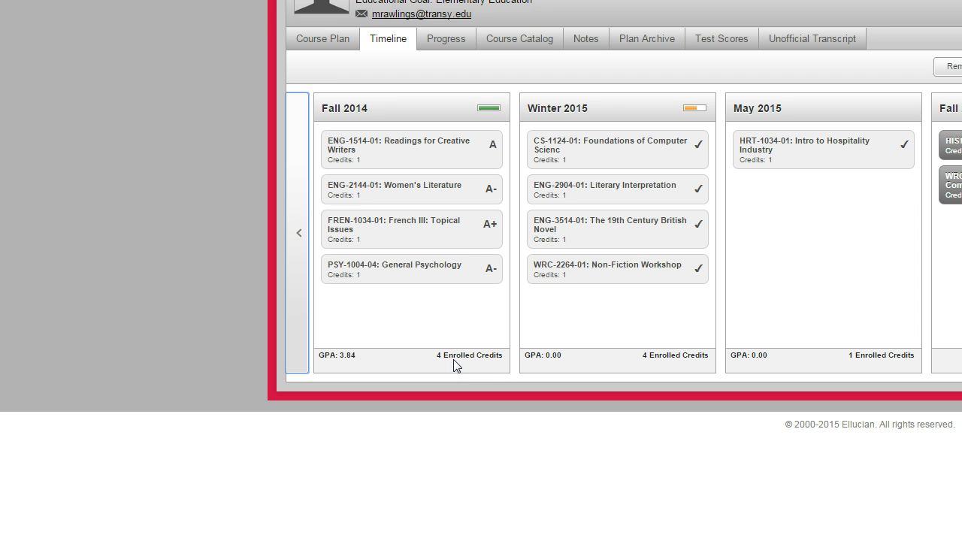
{"action": "scroll", "coordinate": [450, 186], "scroll_direction": "up", "scroll_amount": 3}
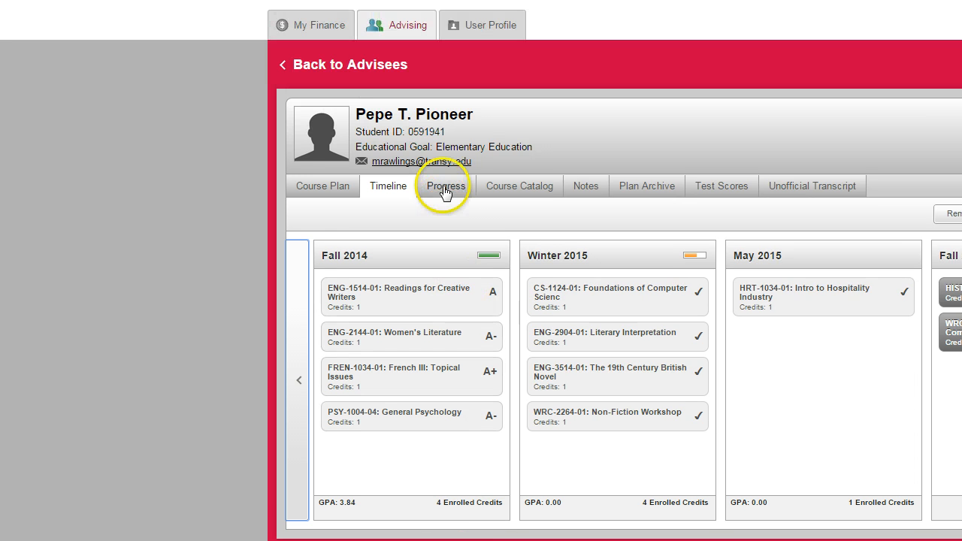
Deny the planned course WRC-1004-01 Introduction to Communication in the Fall 2015 course plan
{"action": "left_click", "coordinate": [335, 190]}
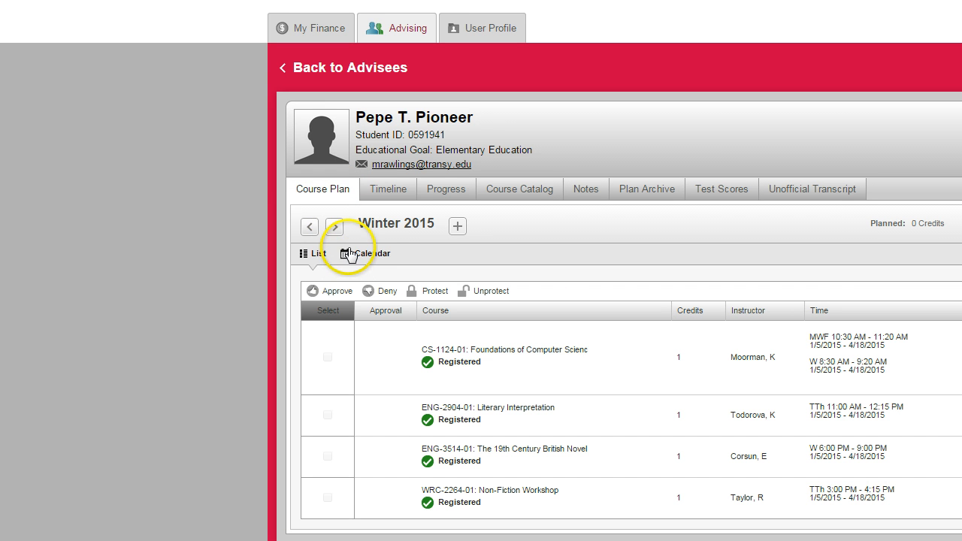
{"action": "left_click", "coordinate": [336, 226]}
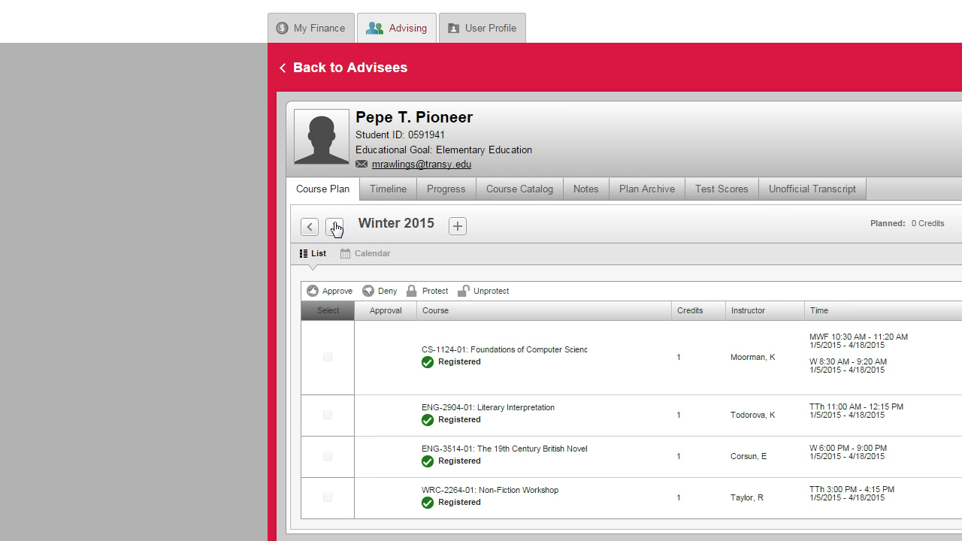
{"action": "left_click", "coordinate": [336, 224]}
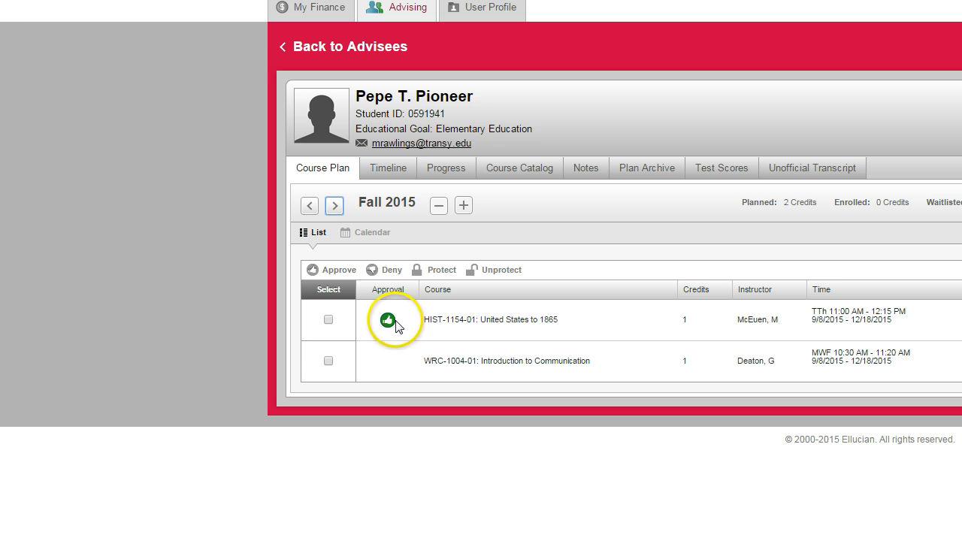
{"action": "left_click", "coordinate": [327, 361]}
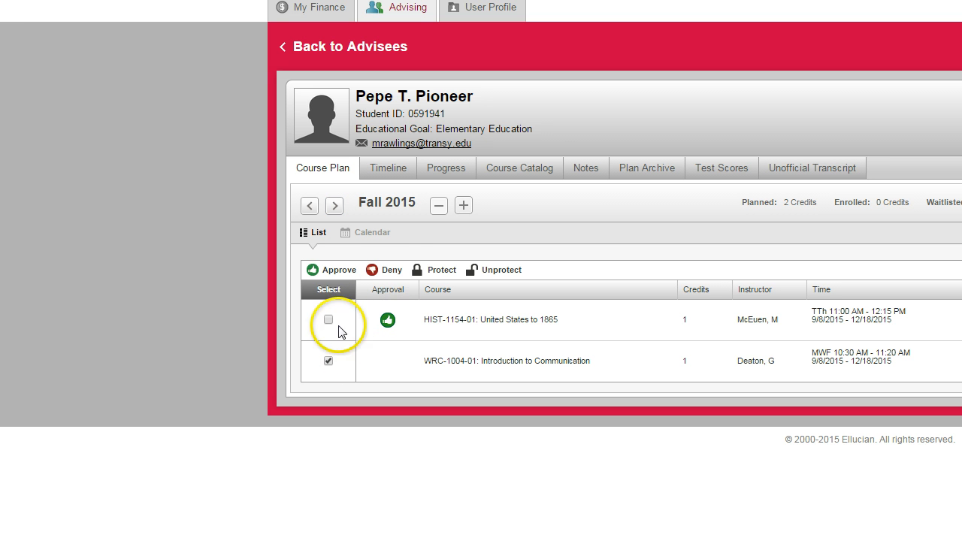
{"action": "left_click", "coordinate": [389, 270]}
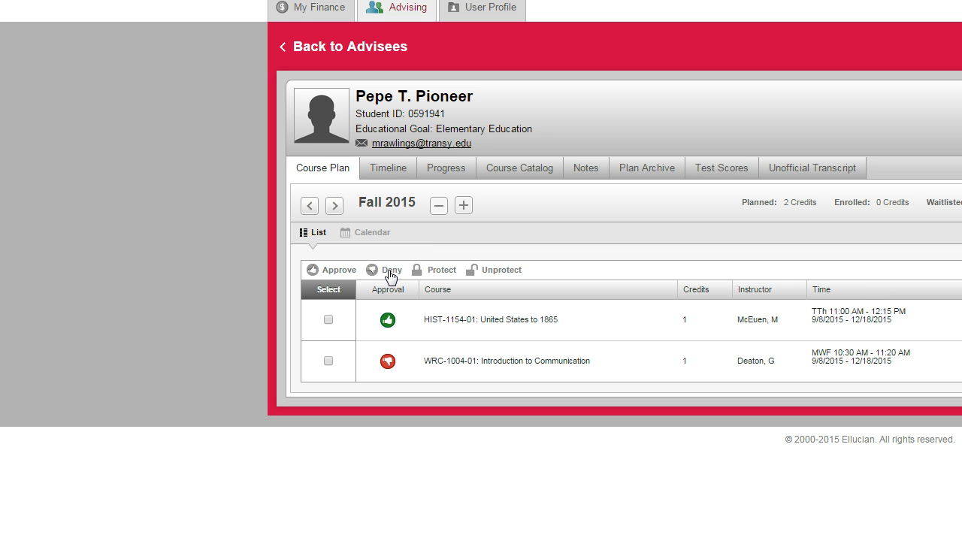
Protect HIST-1154-01 United States to 1865 in the Fall 2015 plan and move on to the Winter 2016 plan
{"action": "left_click", "coordinate": [328, 319]}
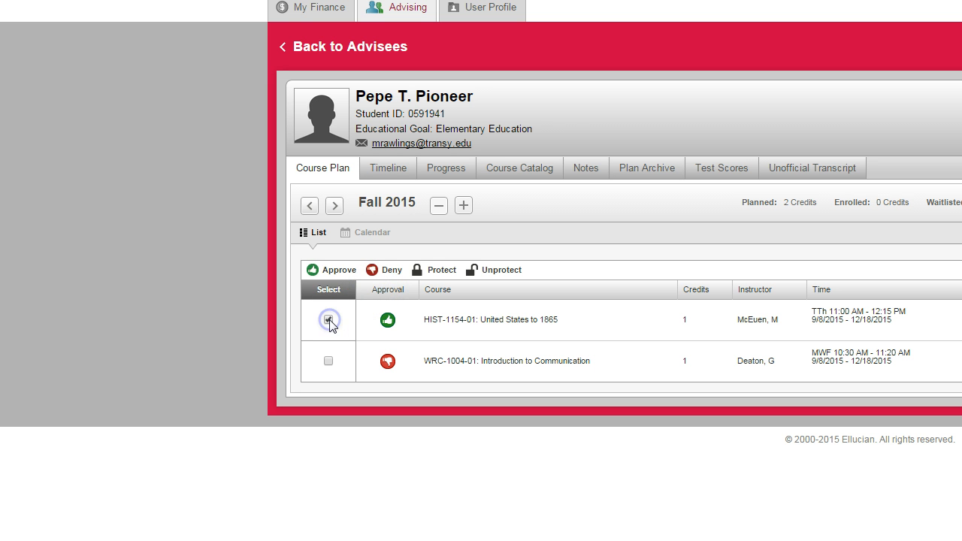
{"action": "left_click", "coordinate": [422, 271]}
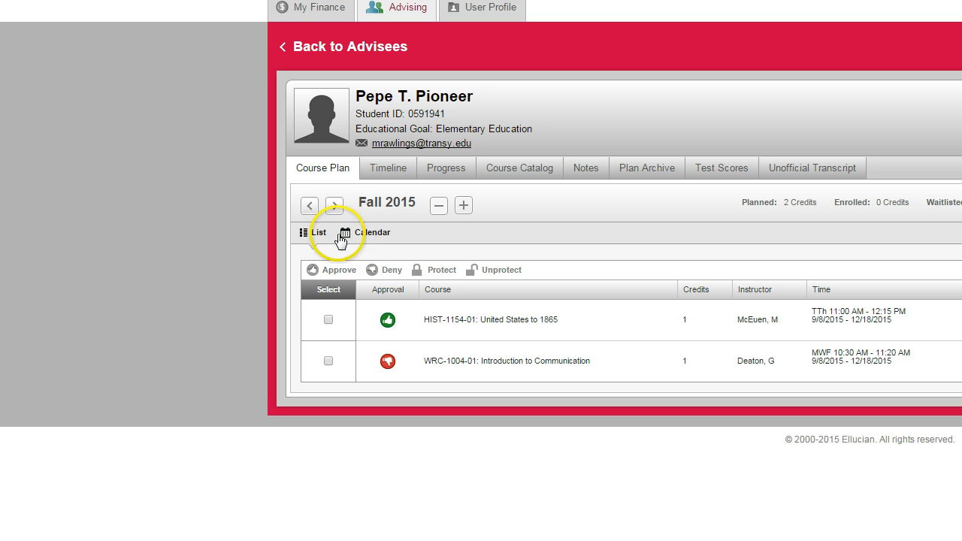
{"action": "left_click", "coordinate": [335, 207]}
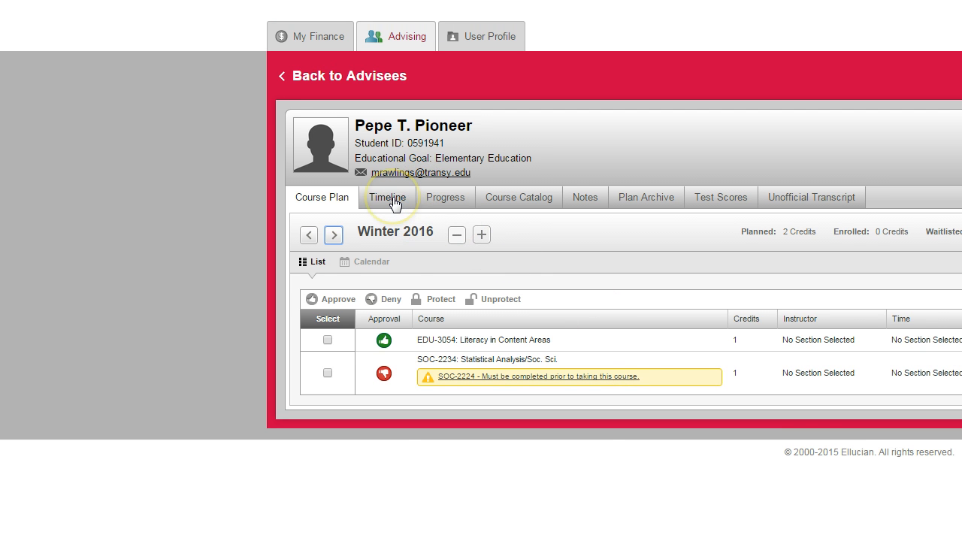
Remove WRC-1004 Introduction to Communication from the Fall 2015 term on the advisee's timeline
{"action": "left_click", "coordinate": [394, 203]}
{"action": "scroll", "coordinate": [365, 372], "scroll_direction": "down", "scroll_amount": 1}
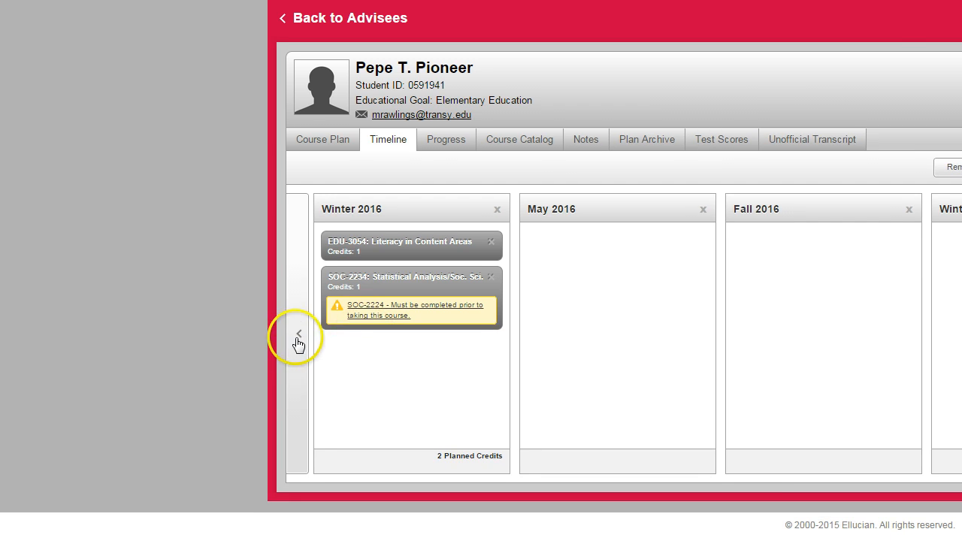
{"action": "left_click", "coordinate": [298, 334]}
{"action": "left_click", "coordinate": [299, 334]}
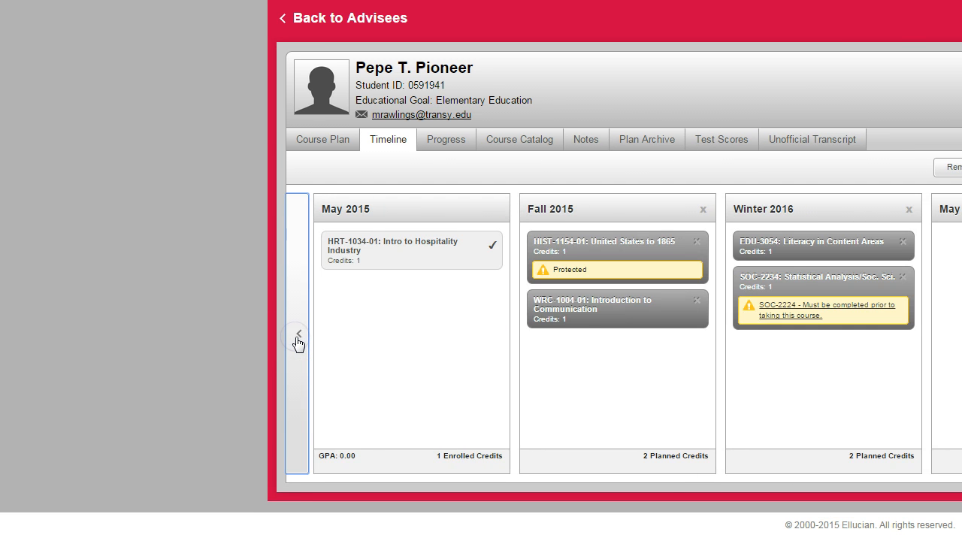
{"action": "left_click", "coordinate": [298, 337]}
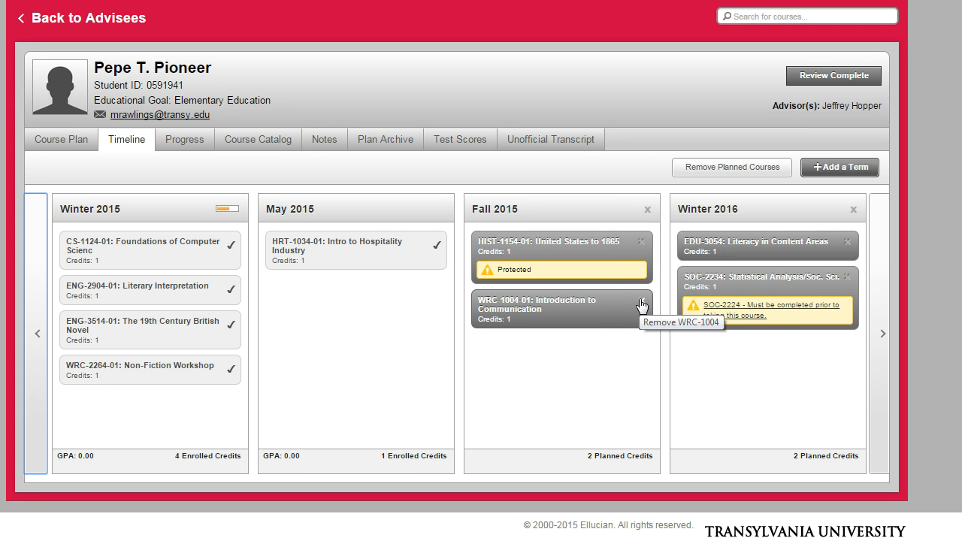
{"action": "left_click", "coordinate": [640, 305]}
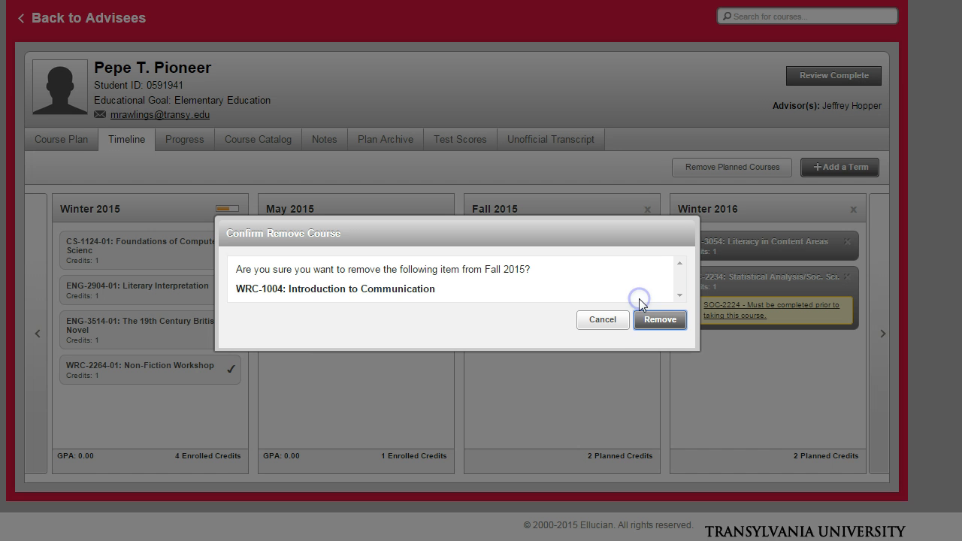
{"action": "left_click", "coordinate": [644, 320]}
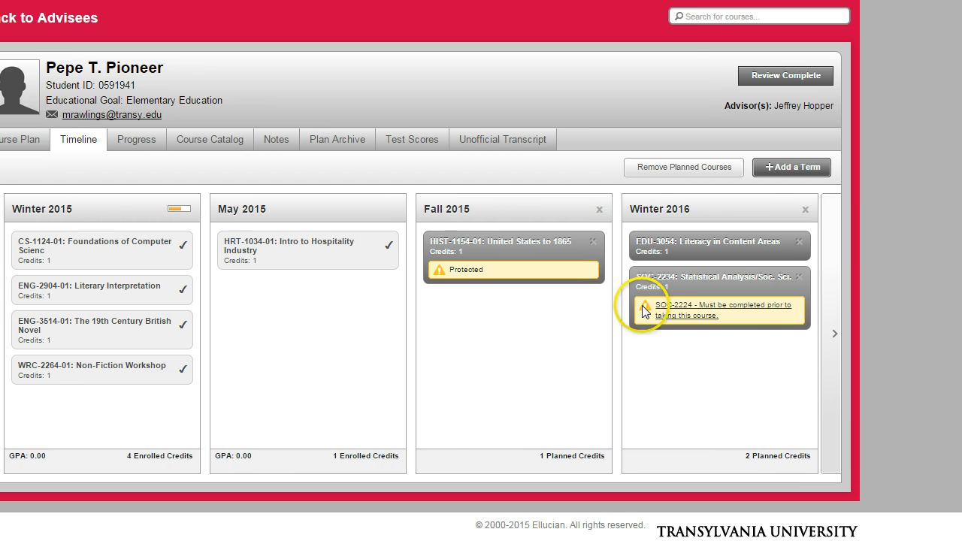
Remove all planned courses from Winter 2016 on the timeline, leaving Fall 2015 out of the removal
{"action": "left_click", "coordinate": [665, 336]}
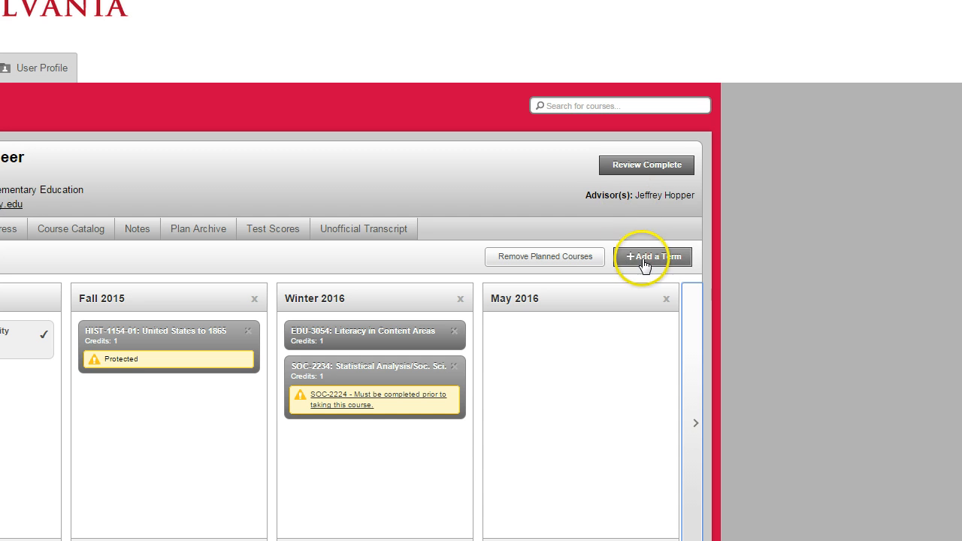
{"action": "left_click", "coordinate": [571, 263]}
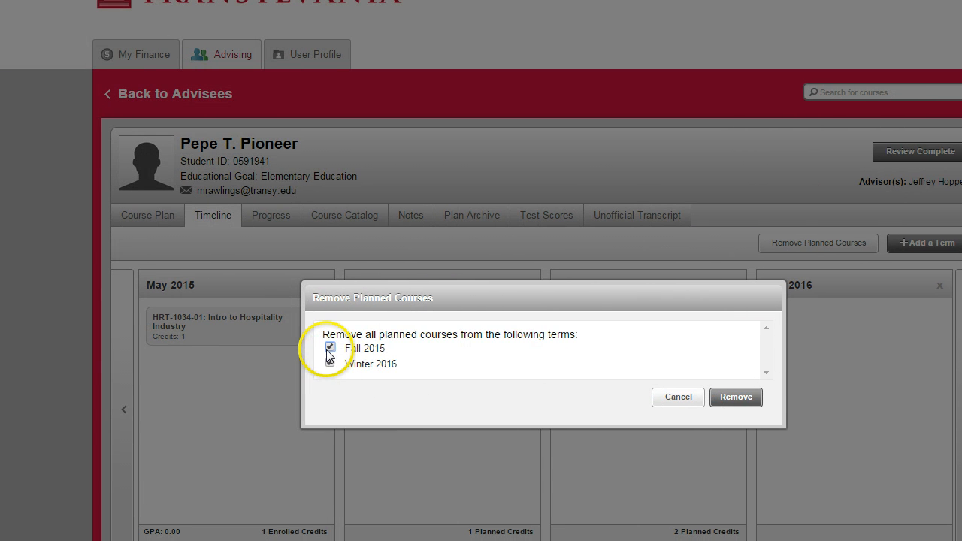
{"action": "left_click", "coordinate": [56, 361]}
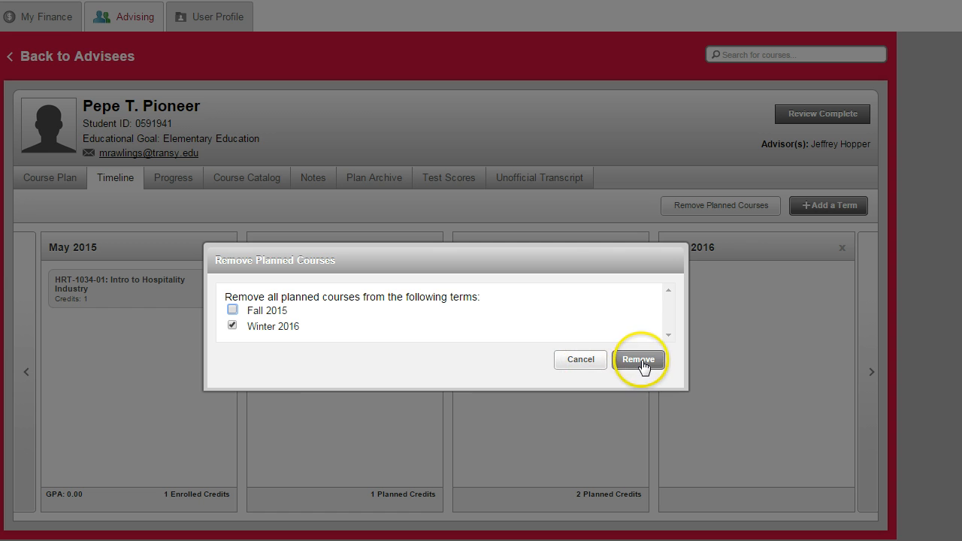
{"action": "left_click", "coordinate": [735, 396]}
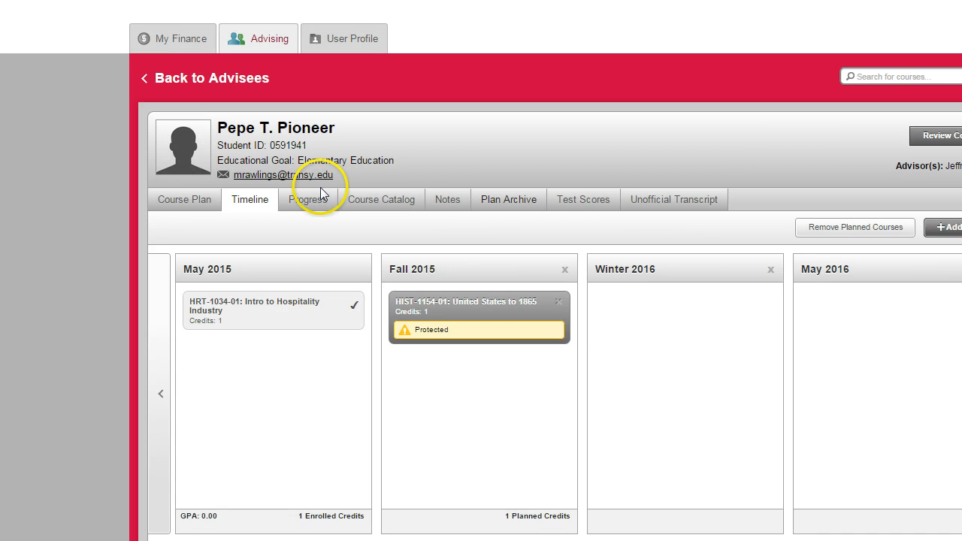
Open the advisee's degree progress and examine the progress and total credits bars of the English program
{"action": "left_click", "coordinate": [326, 212]}
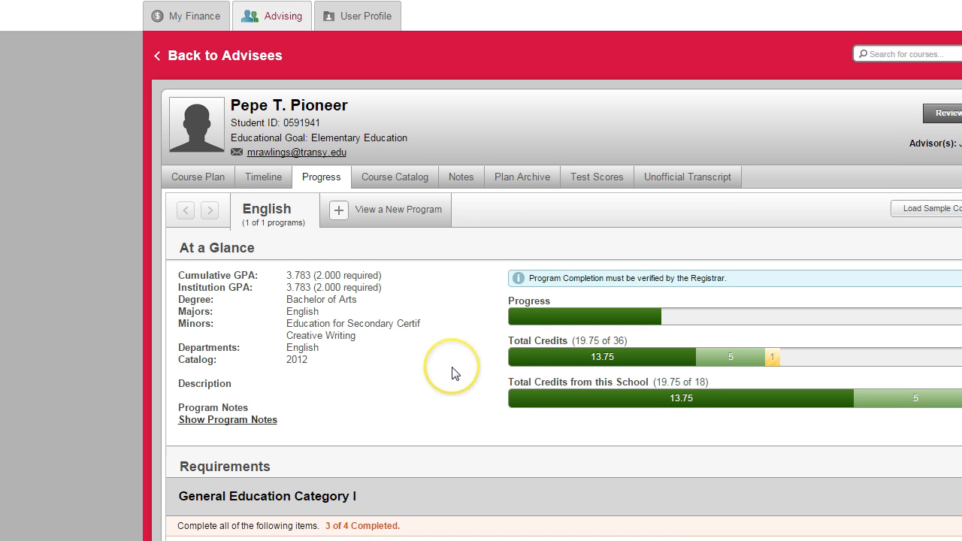
{"action": "scroll", "coordinate": [454, 370], "scroll_direction": "down", "scroll_amount": 1}
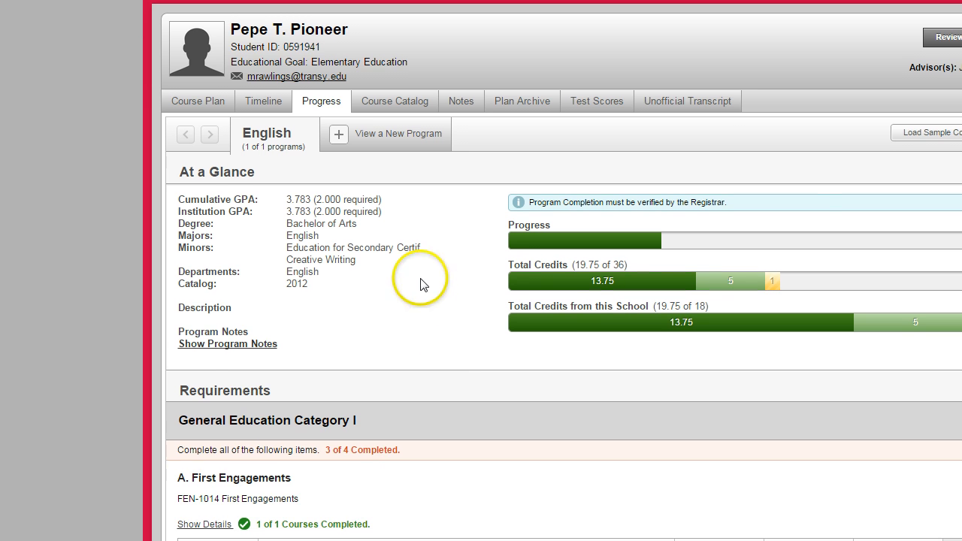
{"action": "mouse_move", "coordinate": [582, 283]}
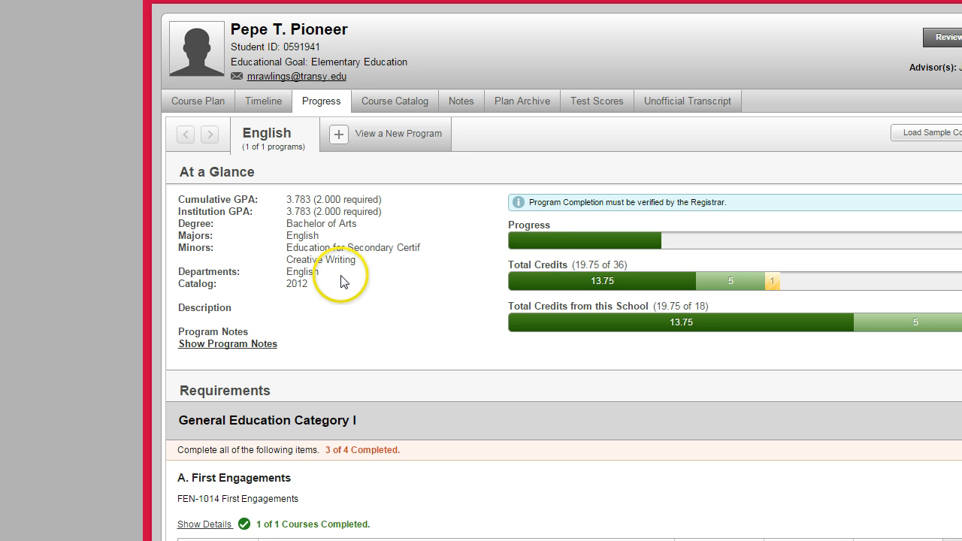
{"action": "mouse_move", "coordinate": [540, 247]}
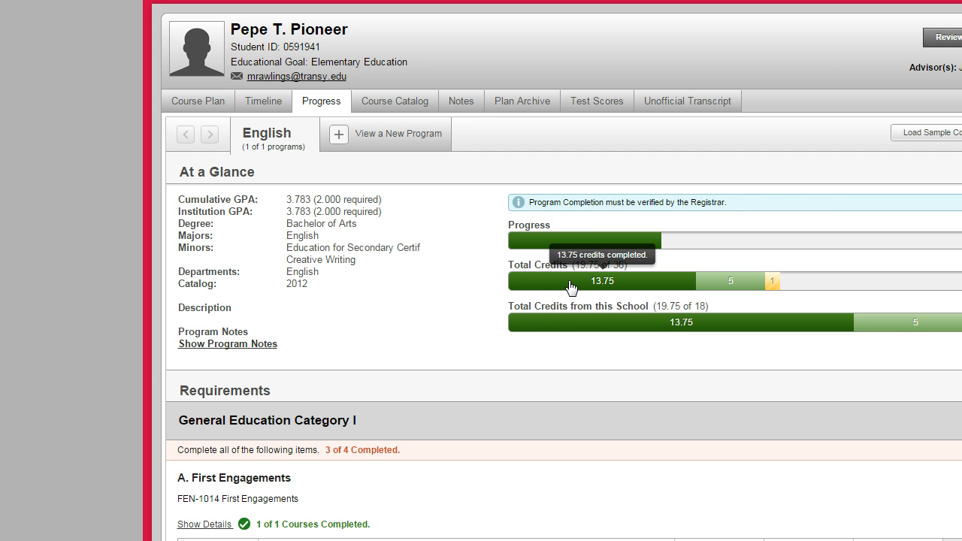
{"action": "mouse_move", "coordinate": [567, 326]}
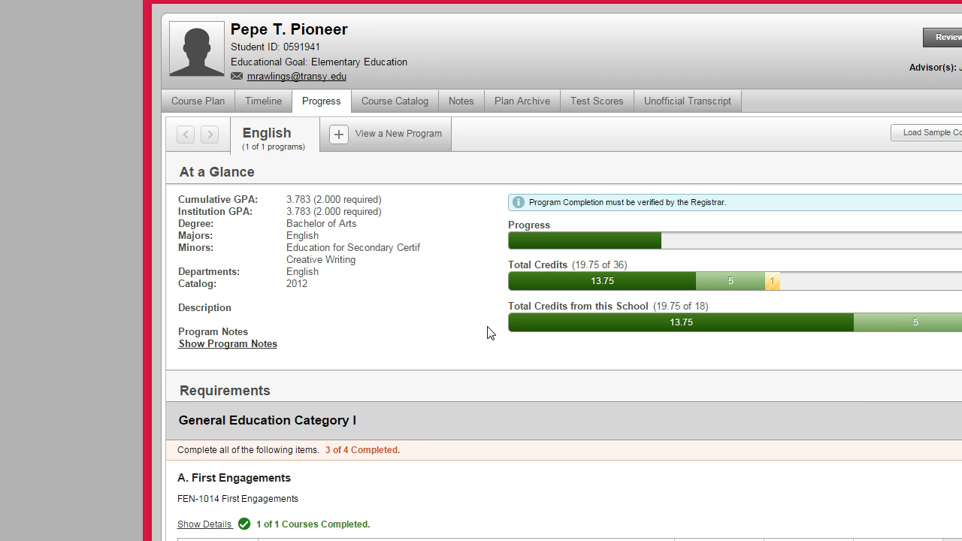
Search for courses that fulfil the Humanities requirement in General Education Category II of the English program
{"action": "scroll", "coordinate": [485, 338], "scroll_direction": "down", "scroll_amount": 4}
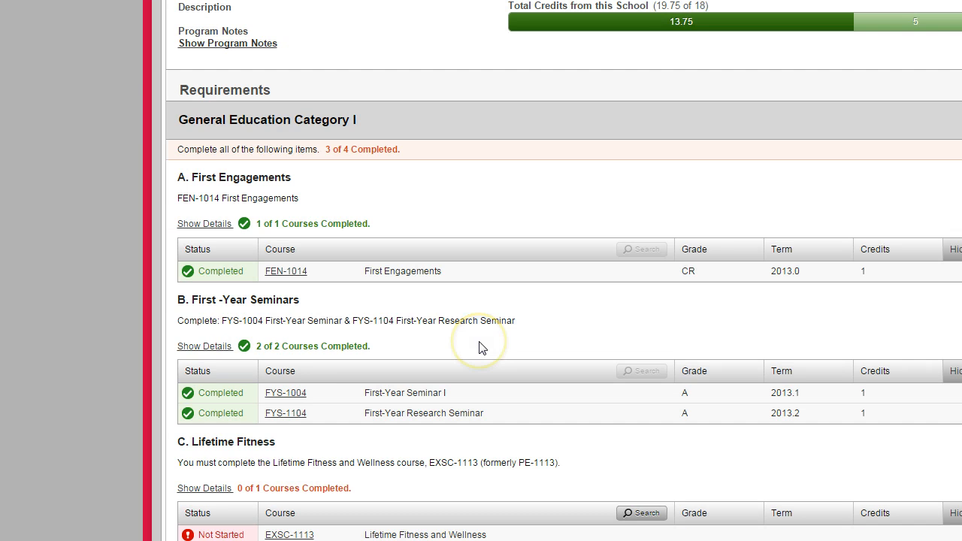
{"action": "scroll", "coordinate": [481, 347], "scroll_direction": "down", "scroll_amount": 4}
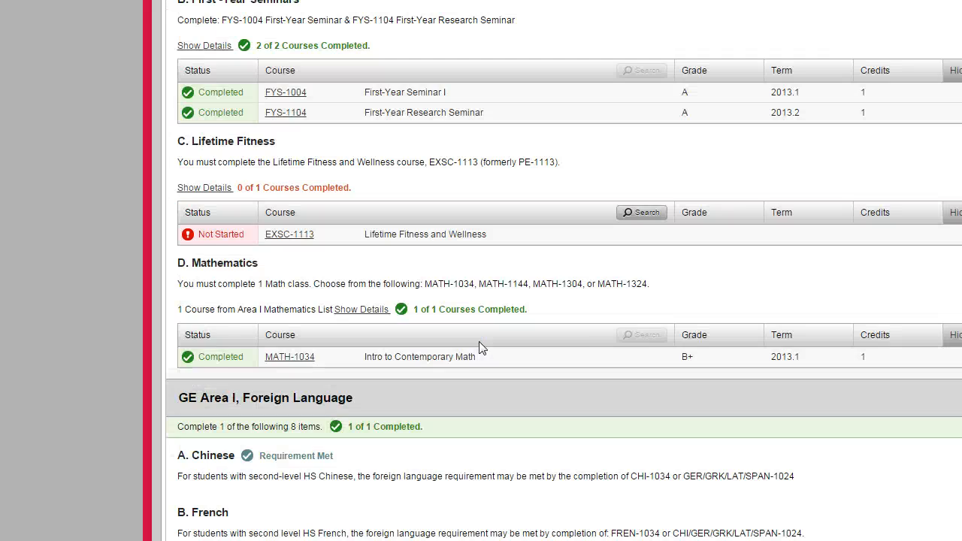
{"action": "scroll", "coordinate": [482, 347], "scroll_direction": "down", "scroll_amount": 2}
{"action": "scroll", "coordinate": [481, 347], "scroll_direction": "down", "scroll_amount": 10}
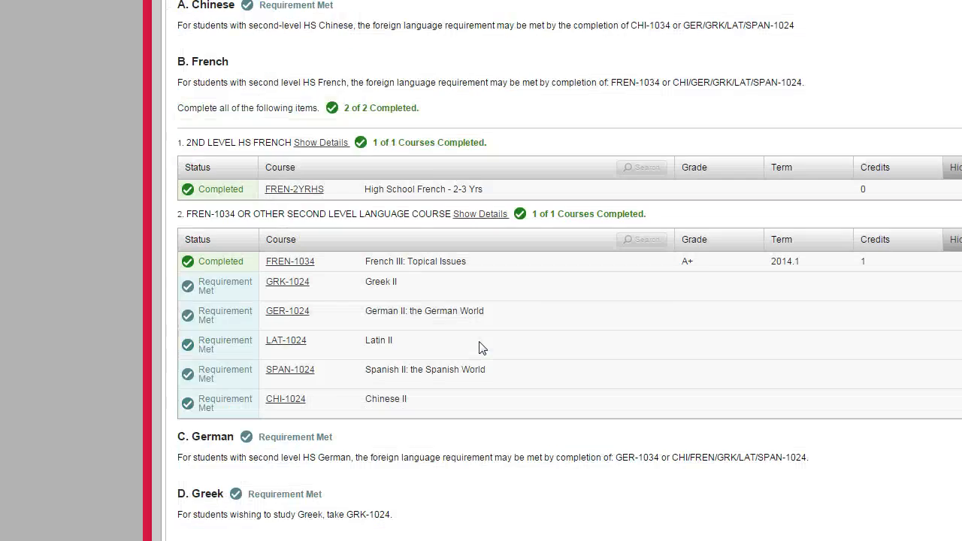
{"action": "scroll", "coordinate": [480, 342], "scroll_direction": "down", "scroll_amount": 1}
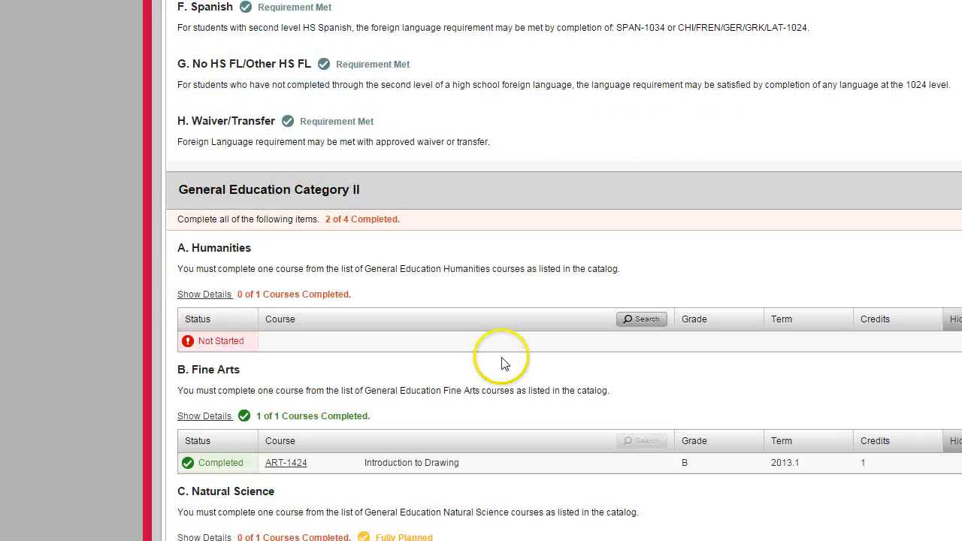
{"action": "left_click", "coordinate": [635, 326]}
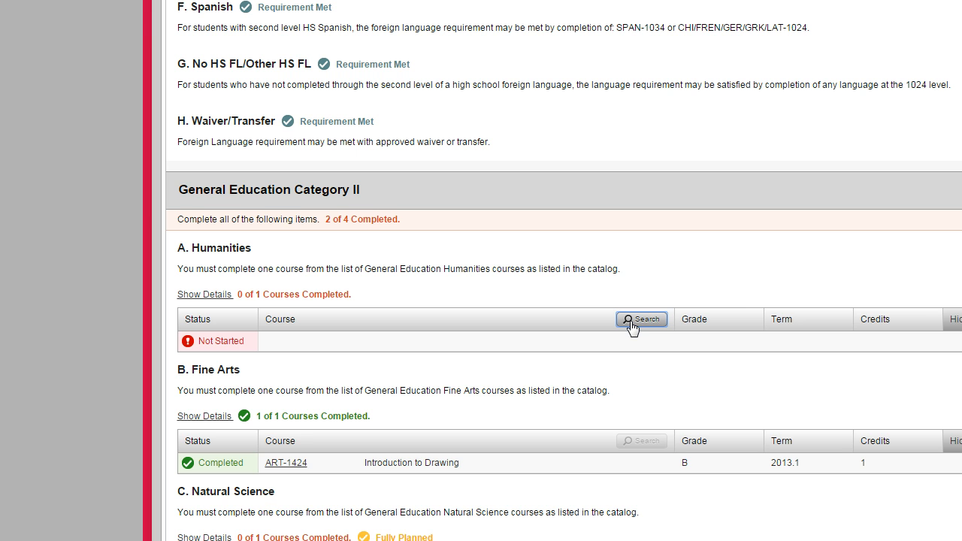
{"action": "left_click", "coordinate": [631, 323]}
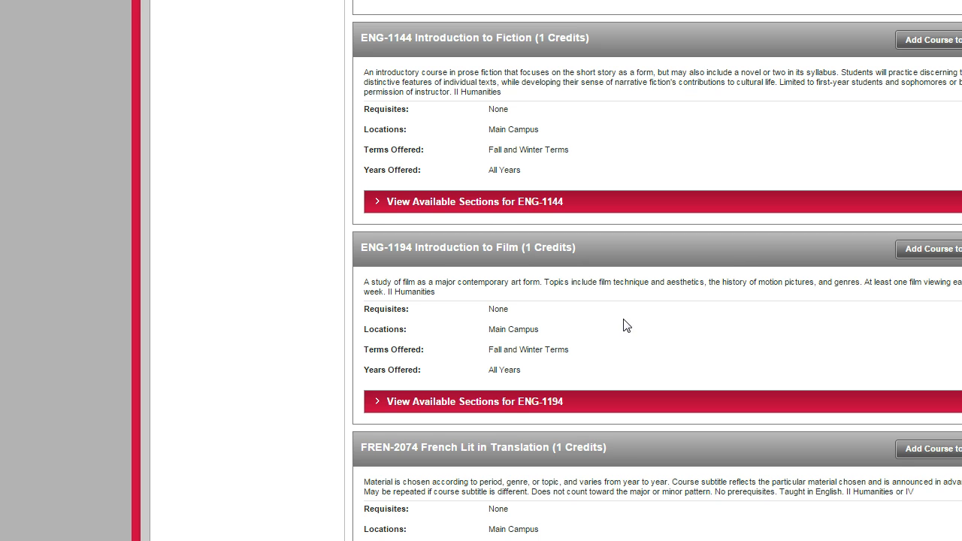
Add the Fall 2015 section REL-1014-01 Introduction to Religion from the Humanities course results to the advisee's schedule
{"action": "scroll", "coordinate": [626, 324], "scroll_direction": "up", "scroll_amount": 3}
{"action": "scroll", "coordinate": [623, 319], "scroll_direction": "up", "scroll_amount": 6}
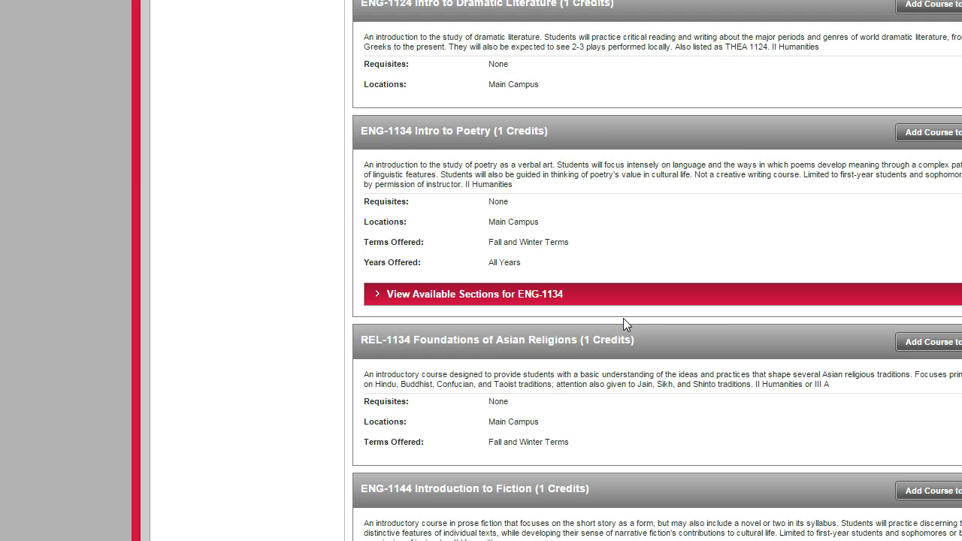
{"action": "scroll", "coordinate": [624, 319], "scroll_direction": "up", "scroll_amount": 12}
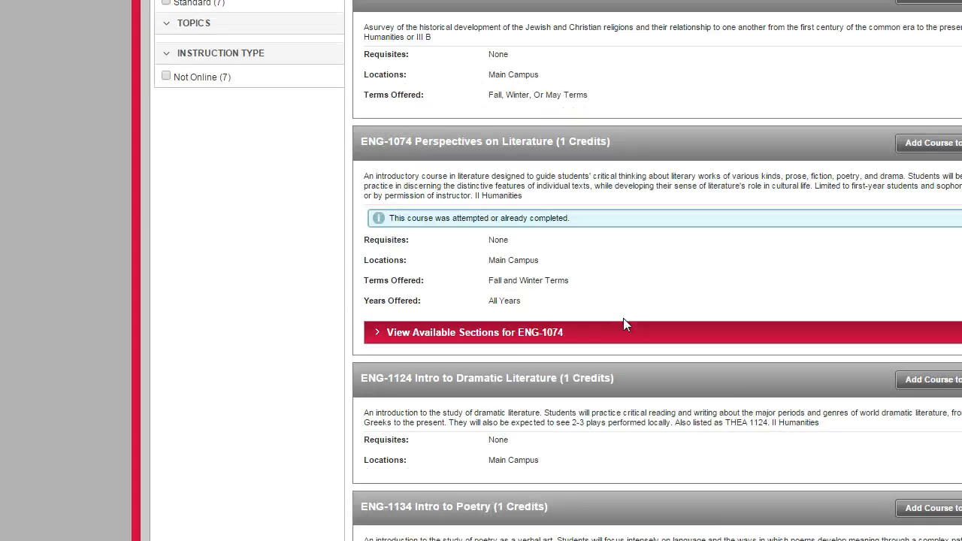
{"action": "scroll", "coordinate": [626, 325], "scroll_direction": "up", "scroll_amount": 8}
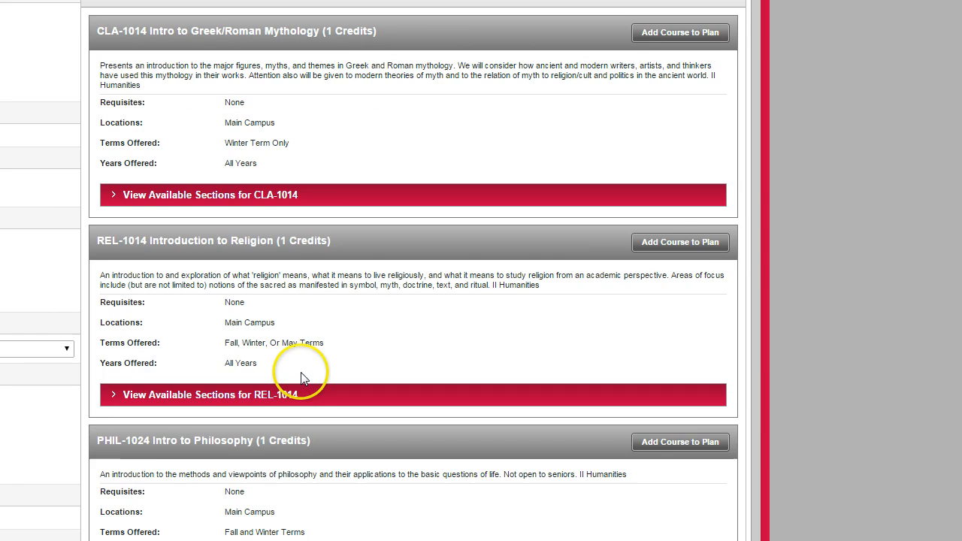
{"action": "left_click", "coordinate": [261, 429]}
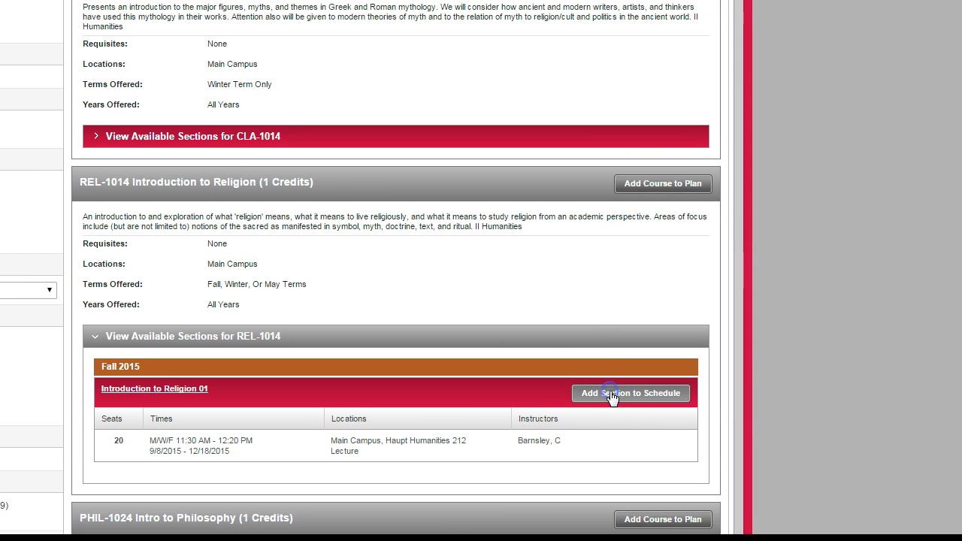
{"action": "left_click", "coordinate": [612, 412]}
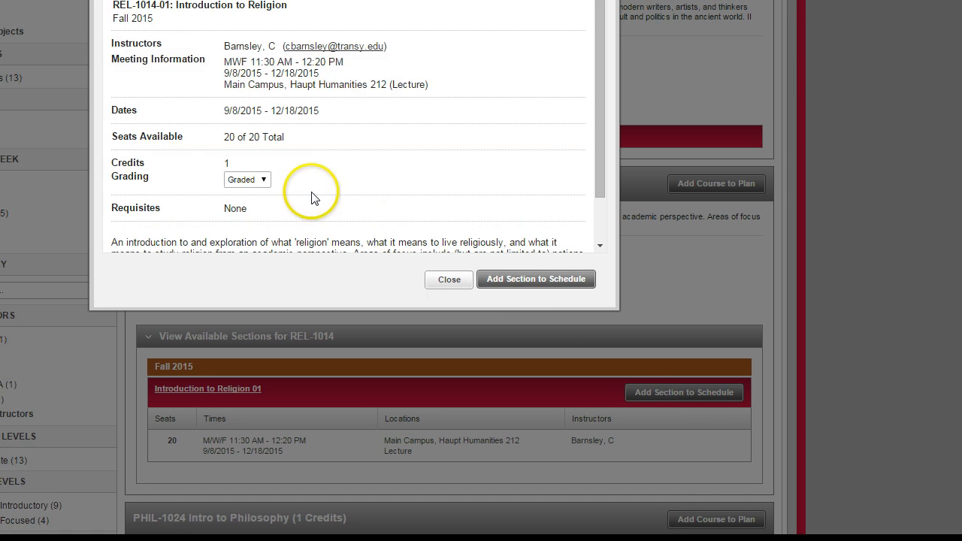
{"action": "left_click", "coordinate": [525, 278]}
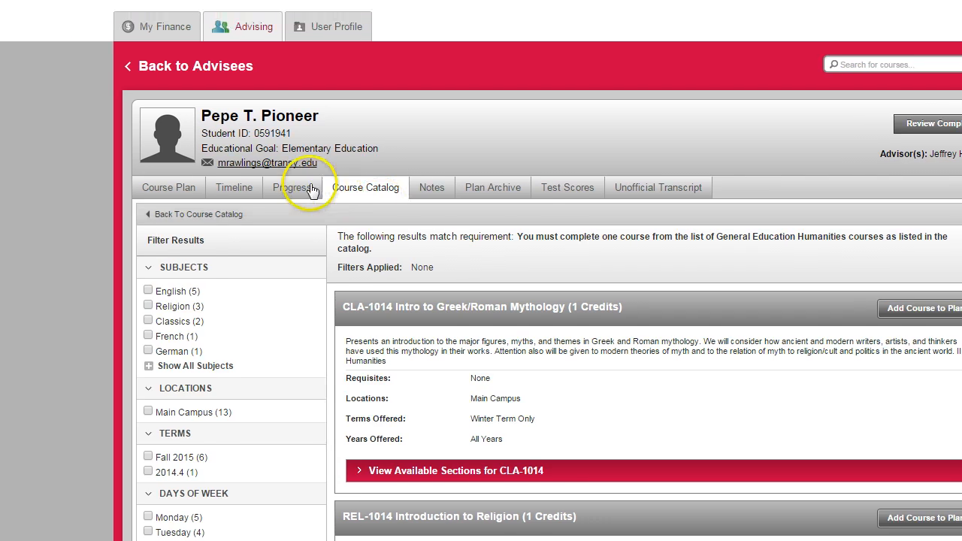
Return to the advisee's degree progress and check the Humanities requirement under General Education Category II
{"action": "left_click", "coordinate": [173, 155]}
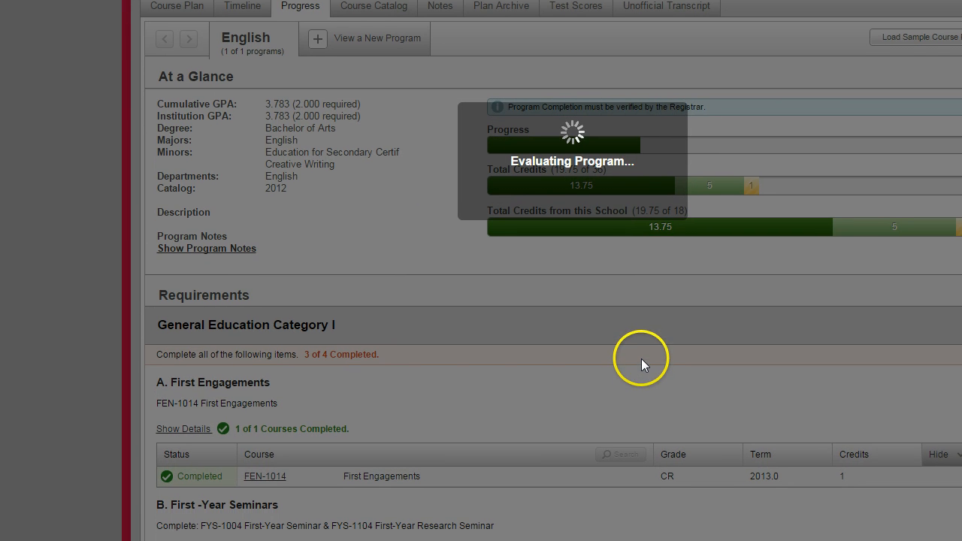
{"action": "scroll", "coordinate": [641, 358], "scroll_direction": "down", "scroll_amount": 1}
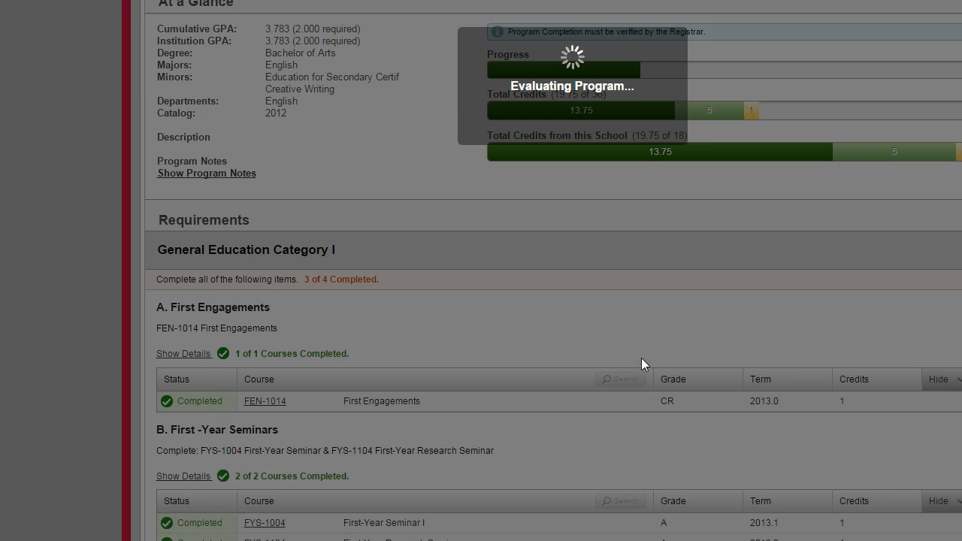
{"action": "scroll", "coordinate": [641, 359], "scroll_direction": "down", "scroll_amount": 4}
{"action": "scroll", "coordinate": [641, 363], "scroll_direction": "down", "scroll_amount": 13}
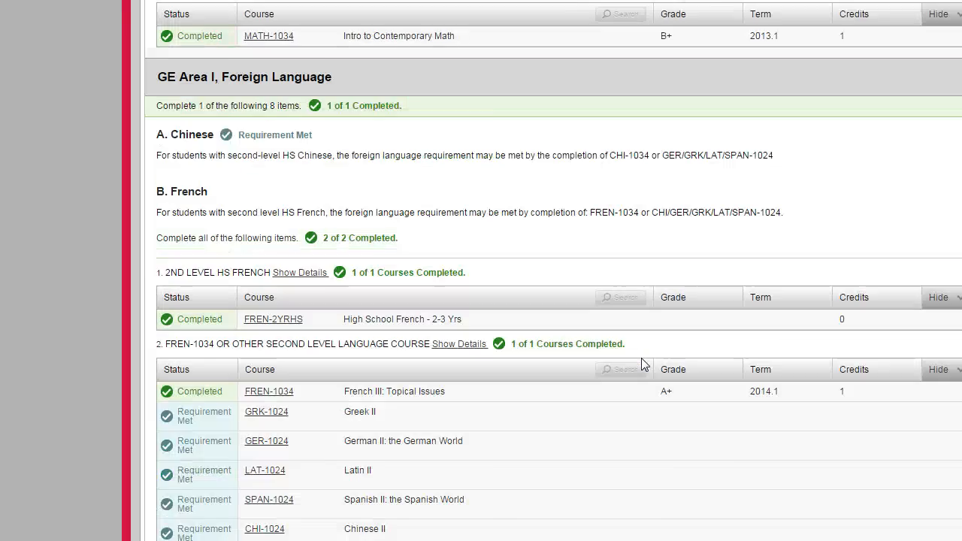
{"action": "scroll", "coordinate": [641, 361], "scroll_direction": "down", "scroll_amount": 3}
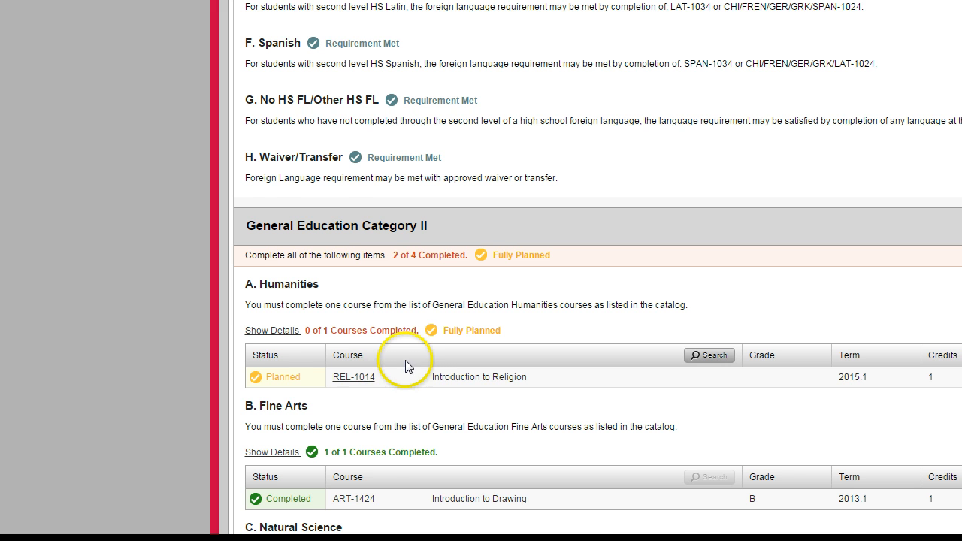
Search the academic programs for "rel" and view the Religion program against the advisee's record
{"action": "scroll", "coordinate": [405, 360], "scroll_direction": "up", "scroll_amount": 20}
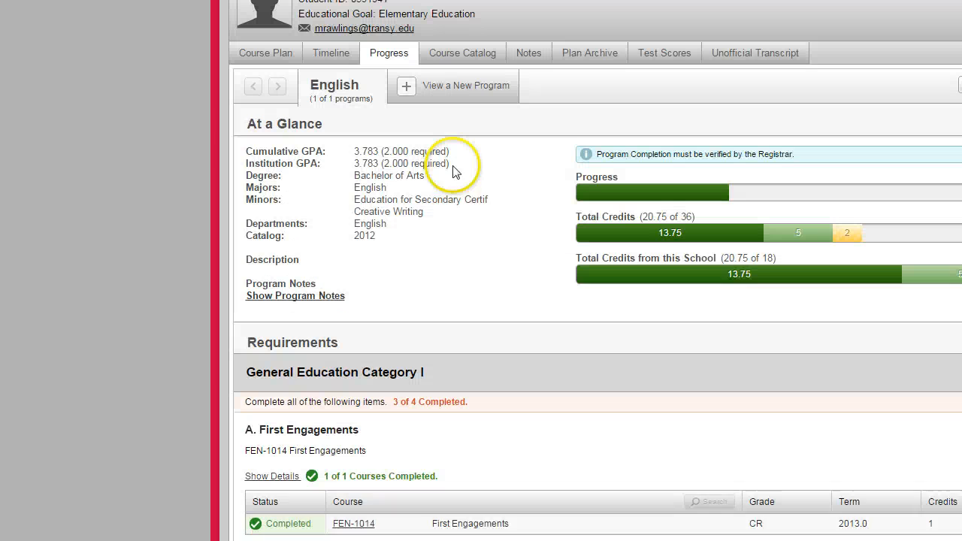
{"action": "scroll", "coordinate": [453, 171], "scroll_direction": "up", "scroll_amount": 2}
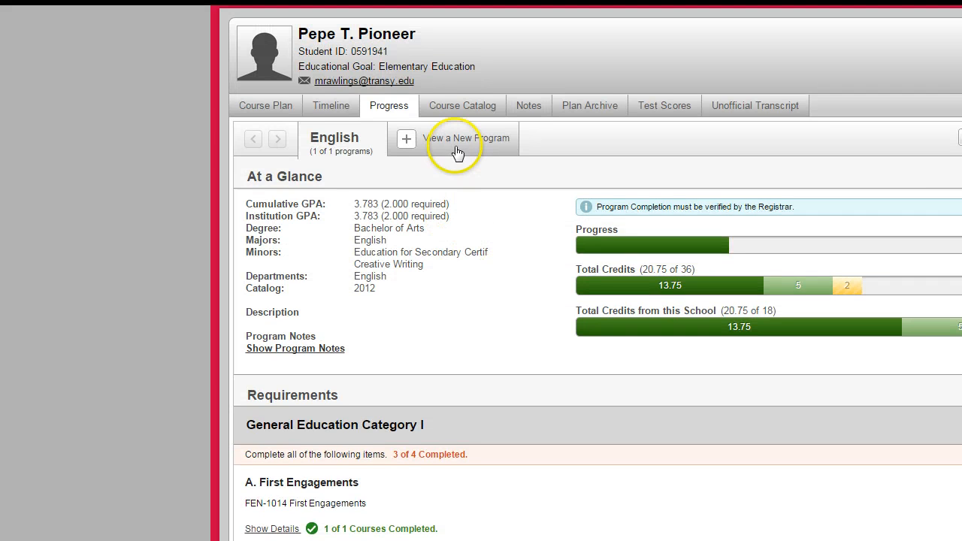
{"action": "left_click", "coordinate": [417, 145]}
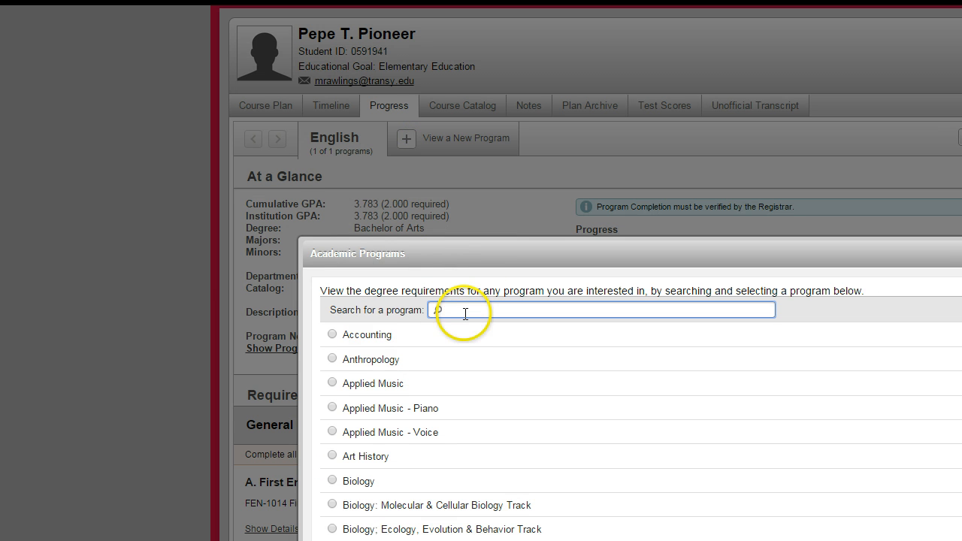
{"action": "type", "text": "re"}
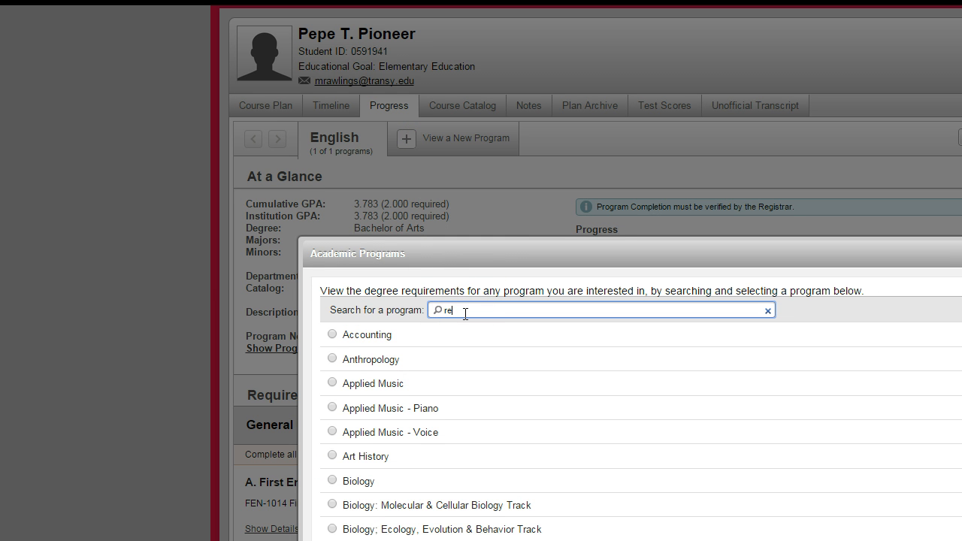
{"action": "type", "text": "l"}
{"action": "left_click", "coordinate": [332, 334]}
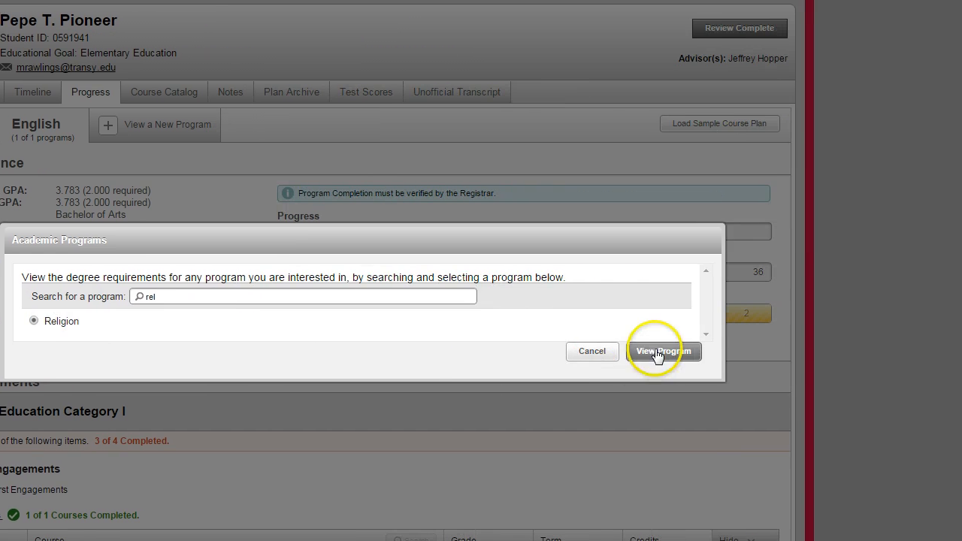
{"action": "left_click", "coordinate": [659, 351]}
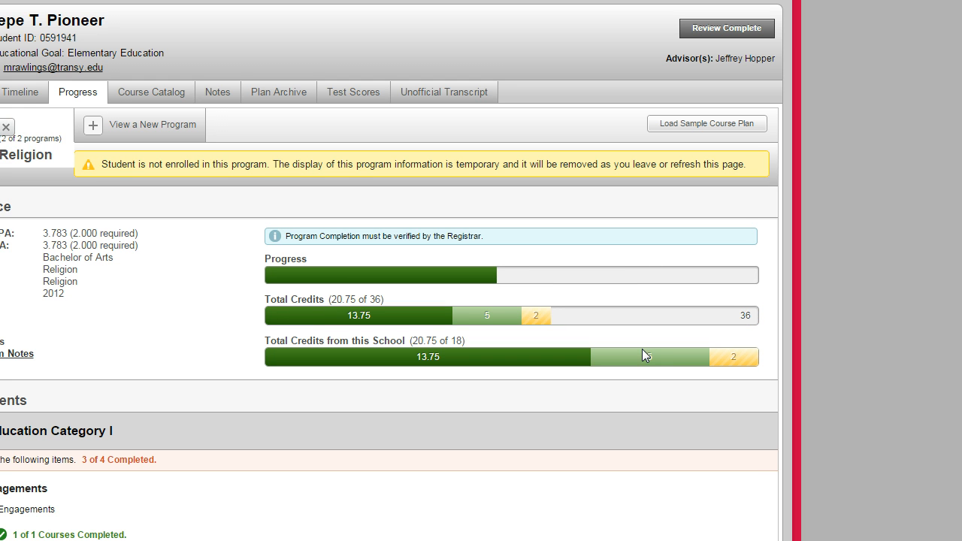
Examine the Religion program's credit totals and general education requirements, and close that program's temporary evaluation
{"action": "mouse_move", "coordinate": [643, 358]}
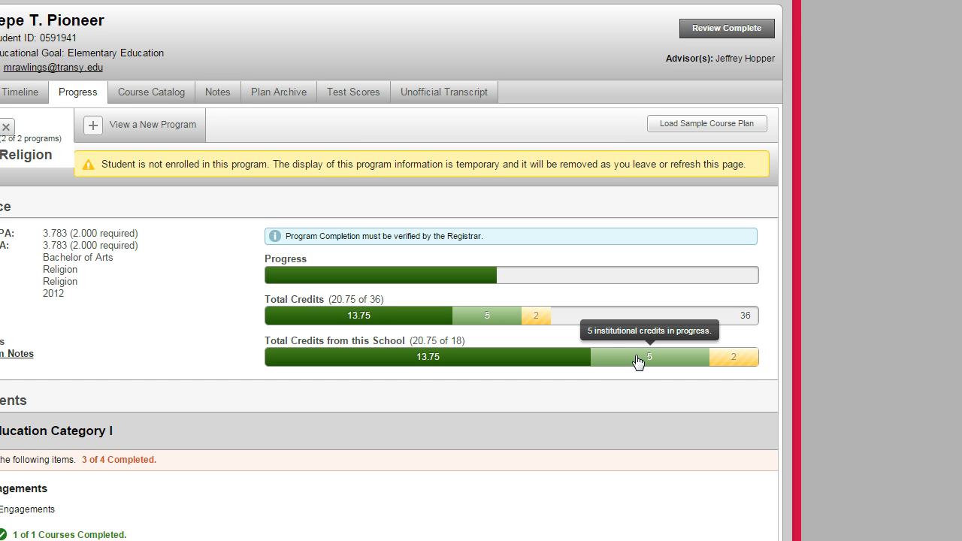
{"action": "scroll", "coordinate": [630, 376], "scroll_direction": "down", "scroll_amount": 5}
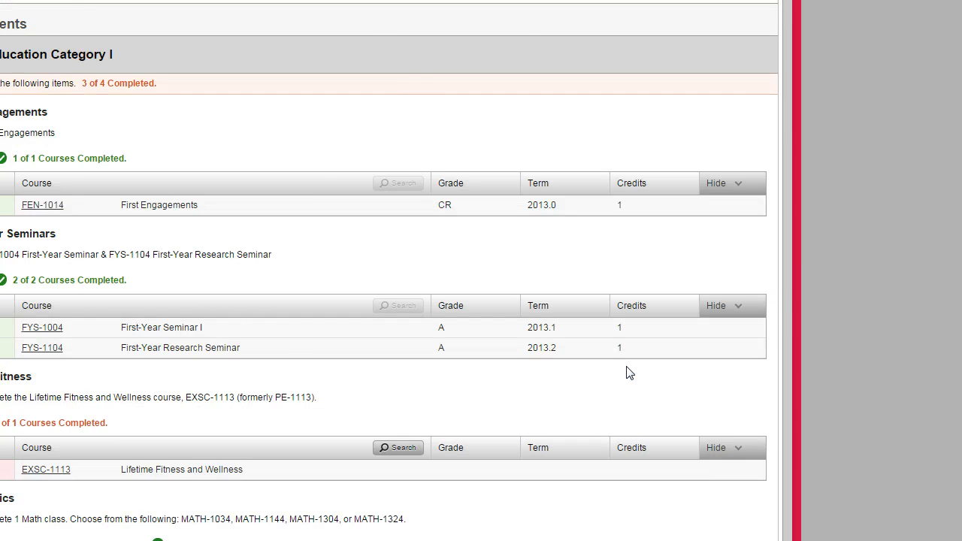
{"action": "scroll", "coordinate": [629, 374], "scroll_direction": "down", "scroll_amount": 5}
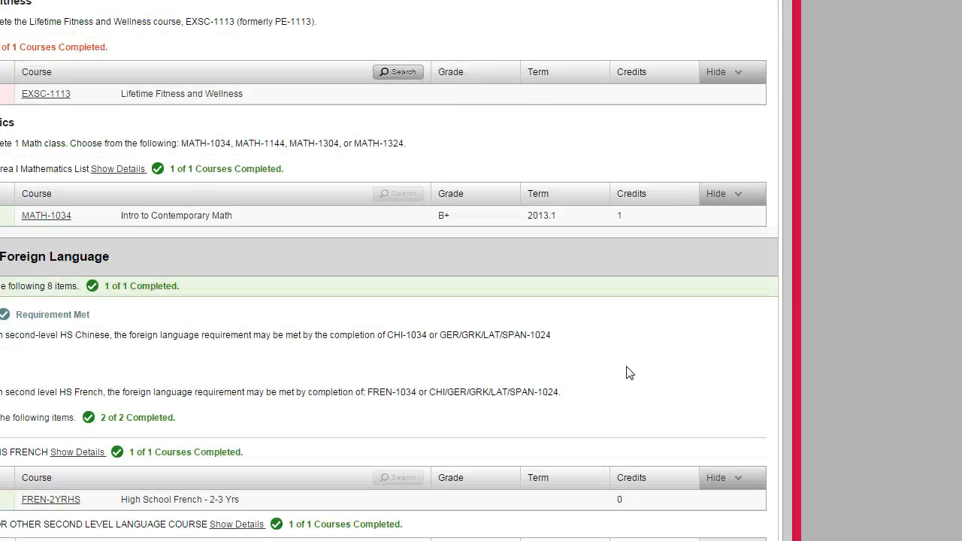
{"action": "scroll", "coordinate": [630, 373], "scroll_direction": "down", "scroll_amount": 9}
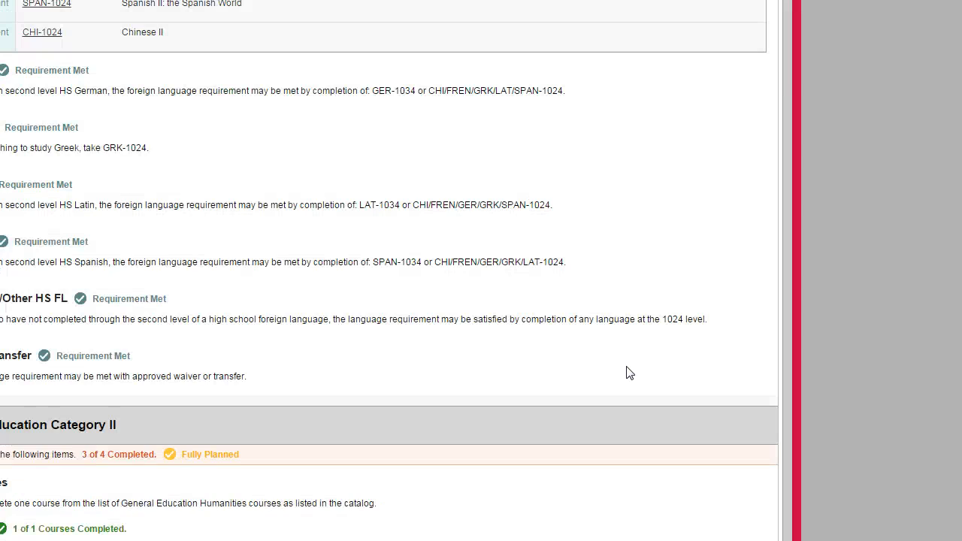
{"action": "scroll", "coordinate": [629, 373], "scroll_direction": "up", "scroll_amount": 20}
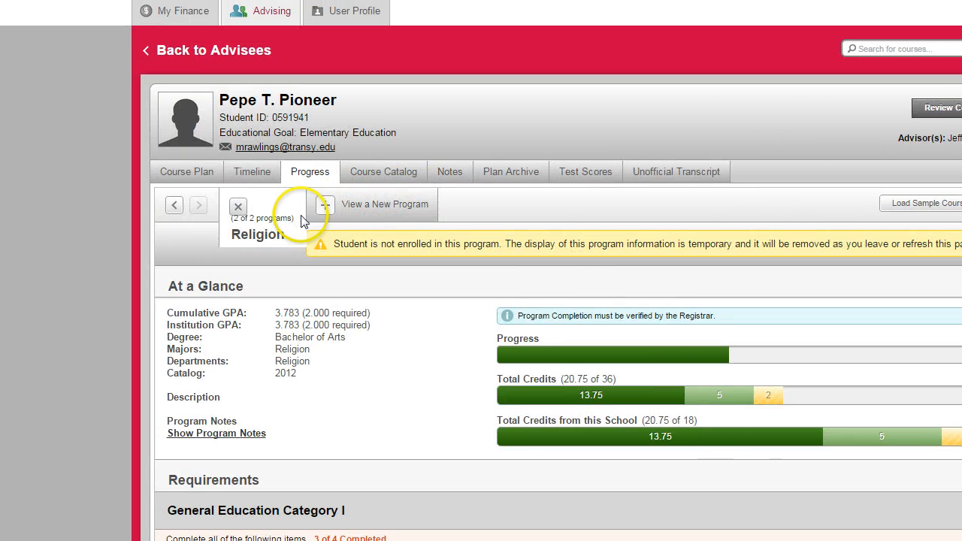
{"action": "left_click", "coordinate": [4, 203]}
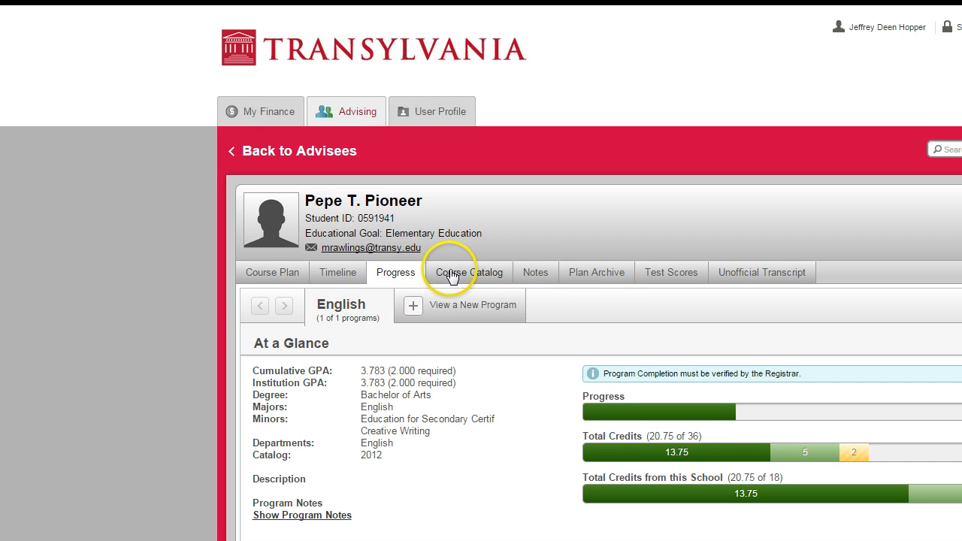
Search the course catalog subjects for "hist" and open the History course listing
{"action": "left_click", "coordinate": [456, 177]}
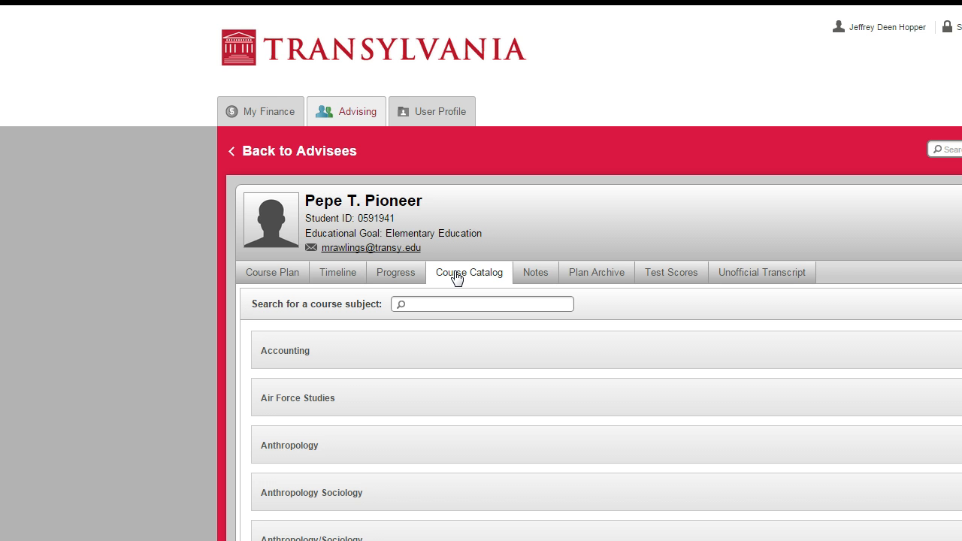
{"action": "scroll", "coordinate": [374, 359], "scroll_direction": "down", "scroll_amount": 4}
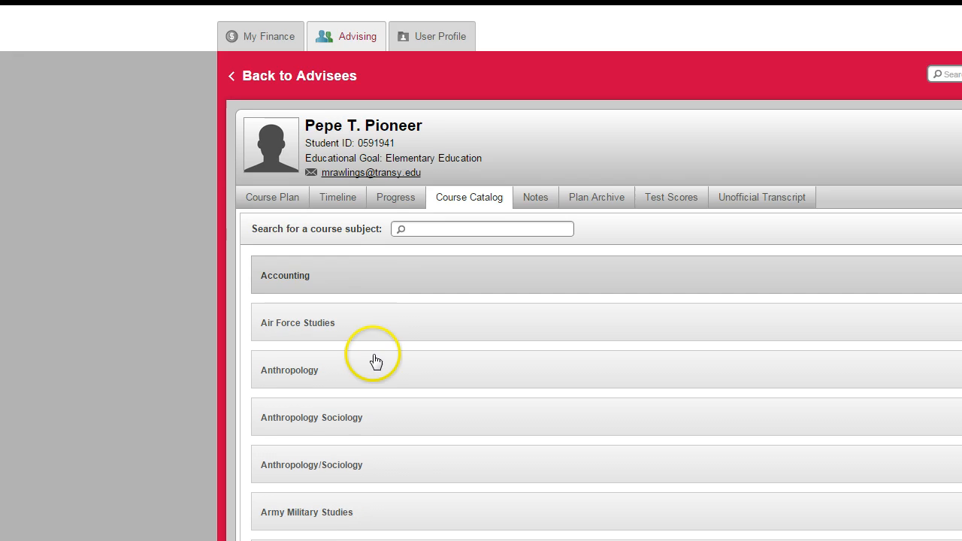
{"action": "scroll", "coordinate": [373, 359], "scroll_direction": "down", "scroll_amount": 1}
{"action": "scroll", "coordinate": [373, 359], "scroll_direction": "down", "scroll_amount": 1}
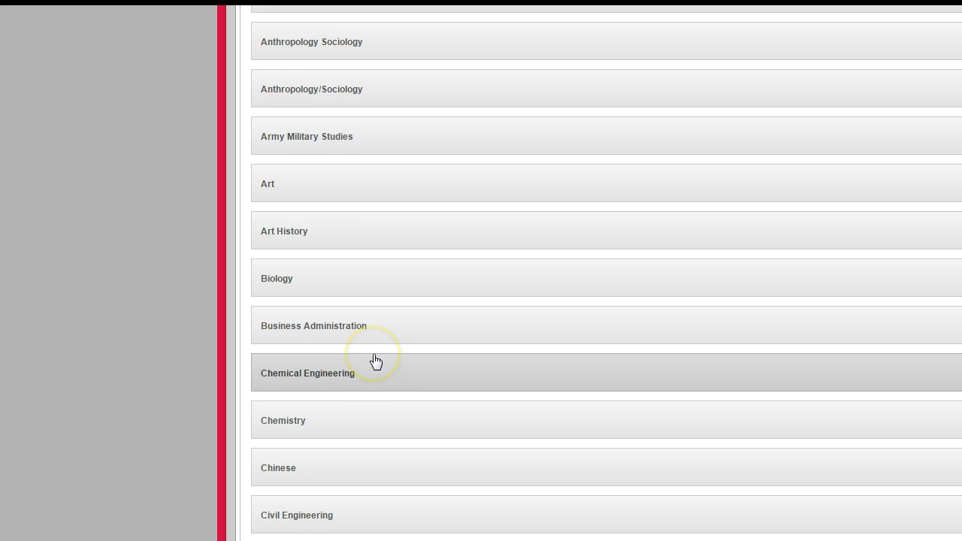
{"action": "scroll", "coordinate": [375, 360], "scroll_direction": "up", "scroll_amount": 6}
{"action": "left_click", "coordinate": [419, 303]}
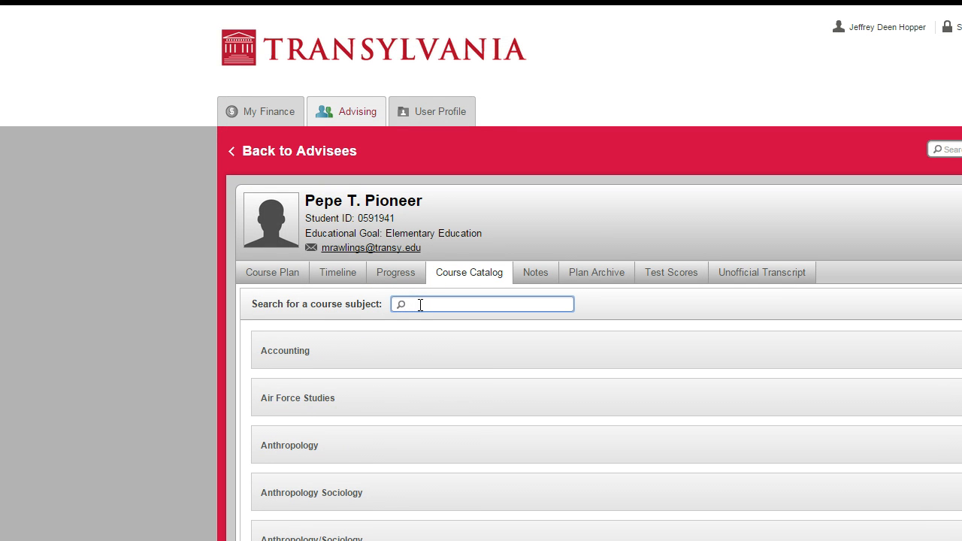
{"action": "type", "text": "hist"}
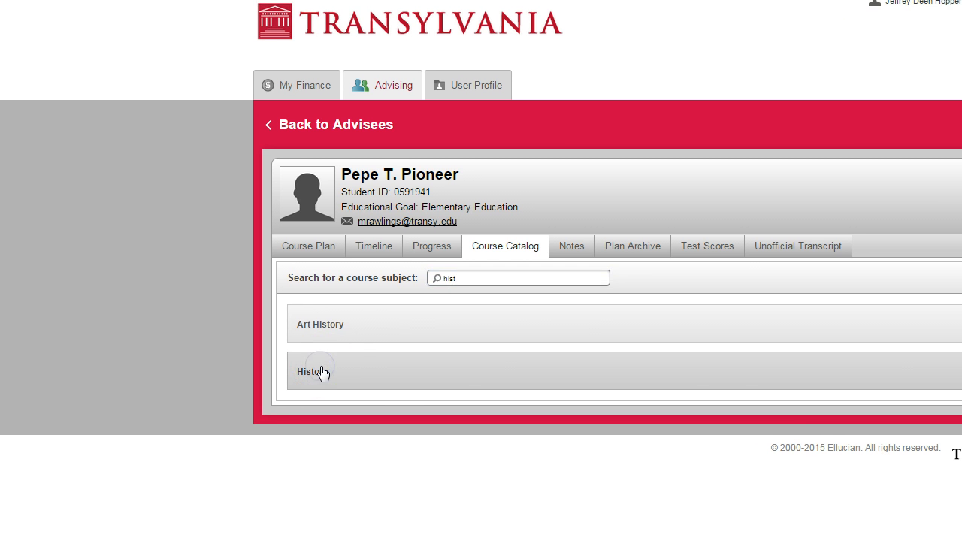
{"action": "left_click", "coordinate": [294, 398]}
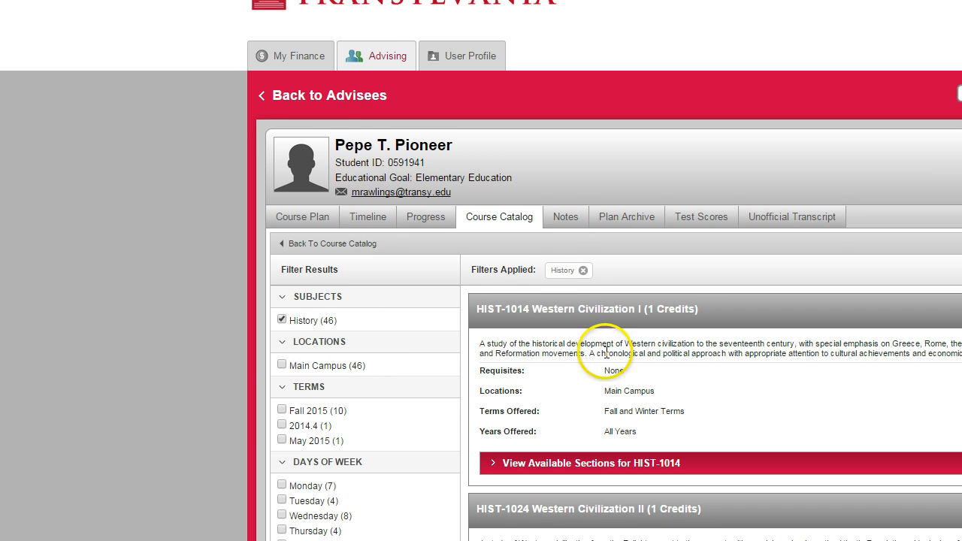
Examine the History course listings and the available result filters, such as terms, instructors and course types
{"action": "scroll", "coordinate": [631, 348], "scroll_direction": "down", "scroll_amount": 1}
{"action": "scroll", "coordinate": [631, 348], "scroll_direction": "down", "scroll_amount": 4}
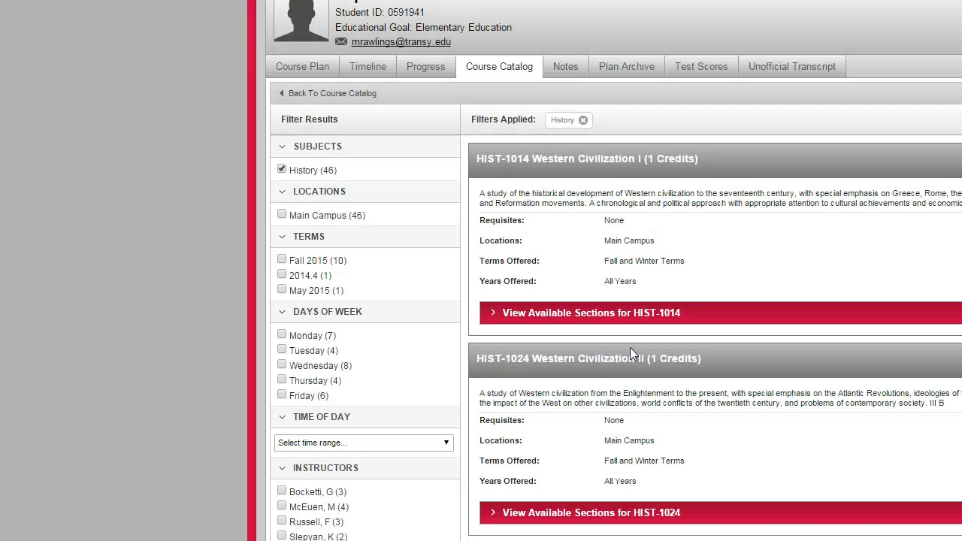
{"action": "scroll", "coordinate": [631, 353], "scroll_direction": "down", "scroll_amount": 1}
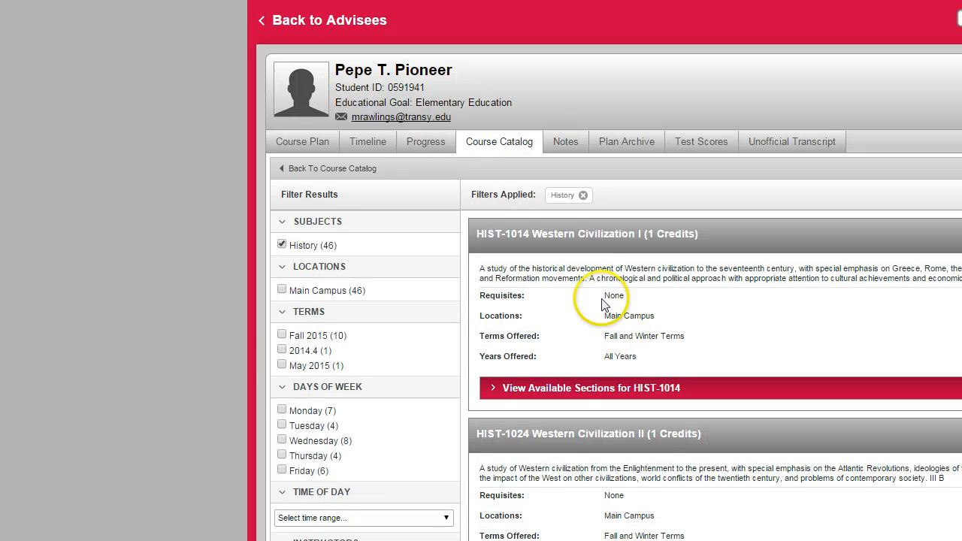
{"action": "scroll", "coordinate": [440, 404], "scroll_direction": "down", "scroll_amount": 1}
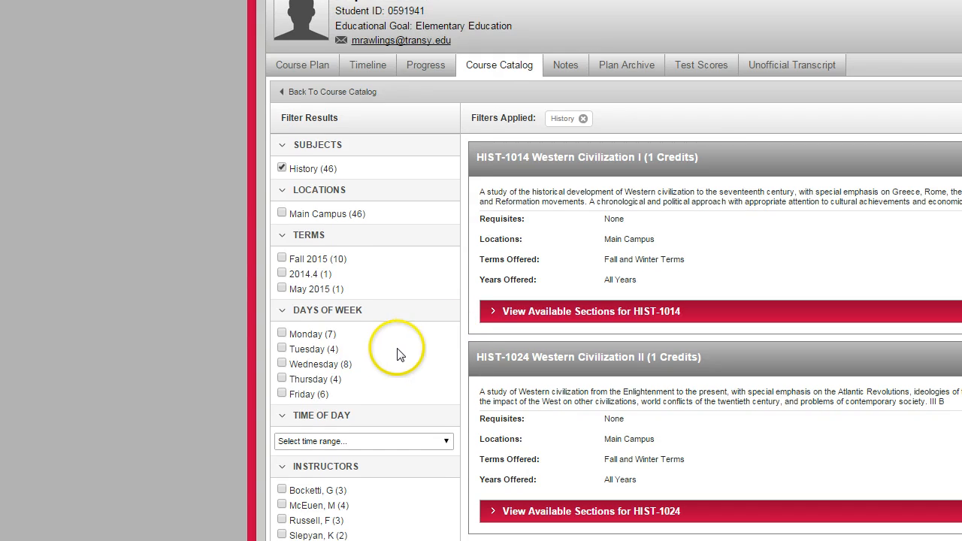
{"action": "scroll", "coordinate": [386, 361], "scroll_direction": "down", "scroll_amount": 1}
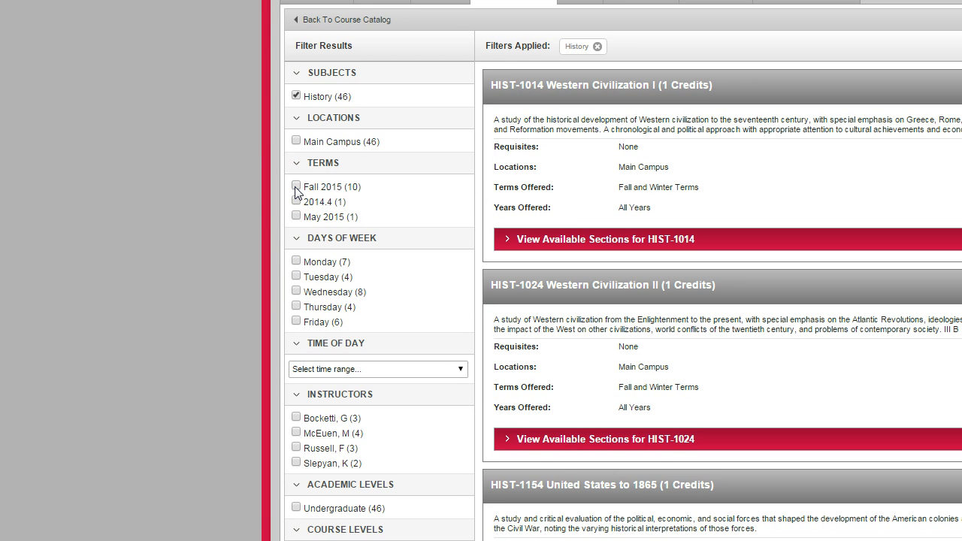
{"action": "scroll", "coordinate": [308, 335], "scroll_direction": "down", "scroll_amount": 1}
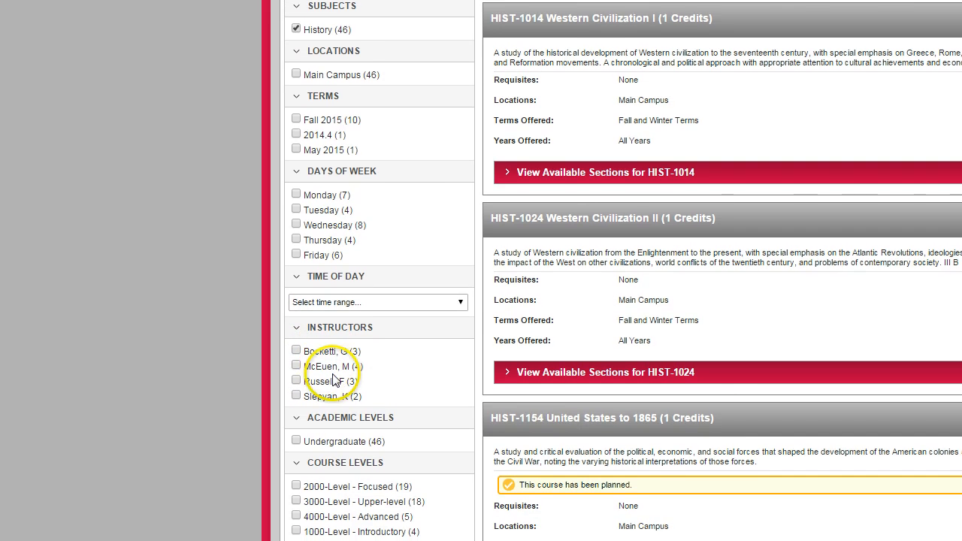
{"action": "scroll", "coordinate": [333, 379], "scroll_direction": "down", "scroll_amount": 3}
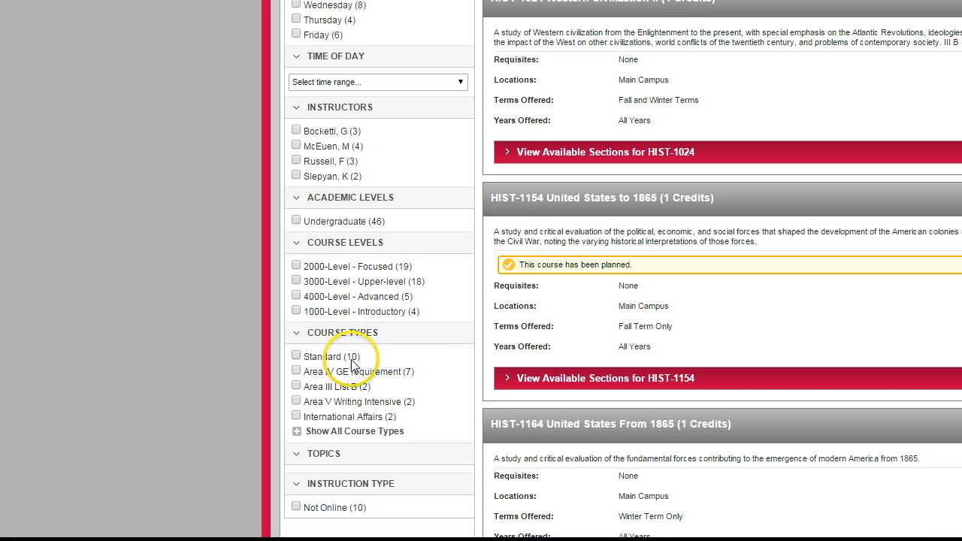
{"action": "scroll", "coordinate": [347, 371], "scroll_direction": "up", "scroll_amount": 2}
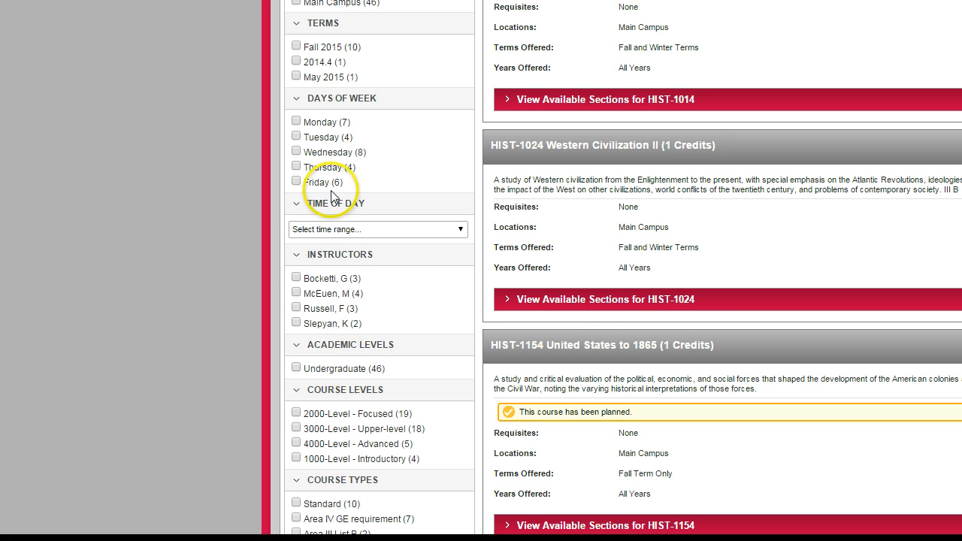
{"action": "scroll", "coordinate": [341, 341], "scroll_direction": "down", "scroll_amount": 1}
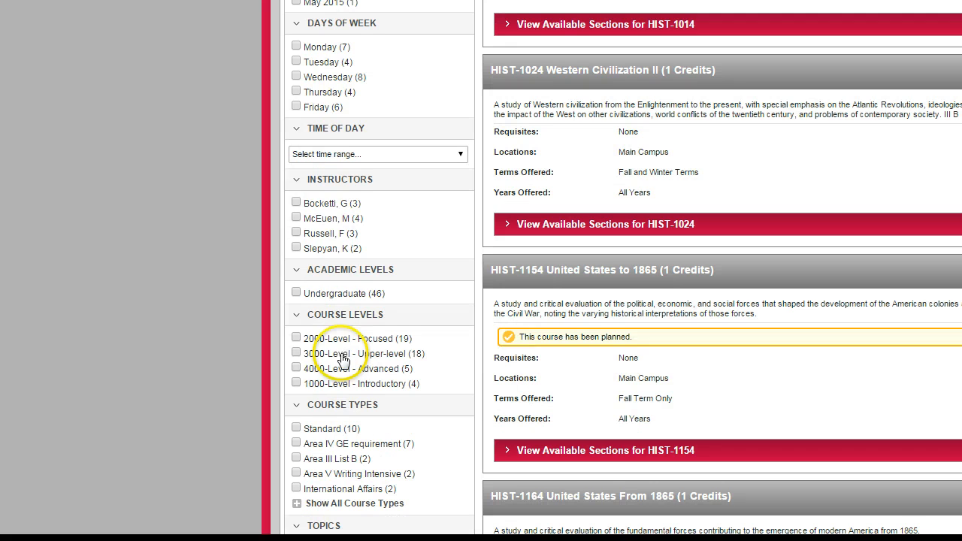
Filter the courses by Area III List B across all subjects, and view the available sections for HIST-1014
{"action": "left_click", "coordinate": [296, 458]}
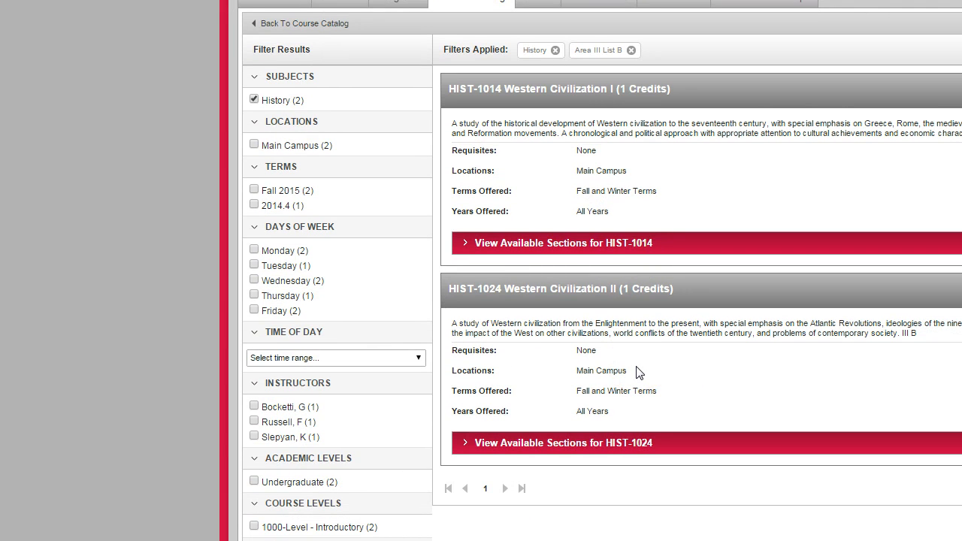
{"action": "left_click", "coordinate": [571, 251]}
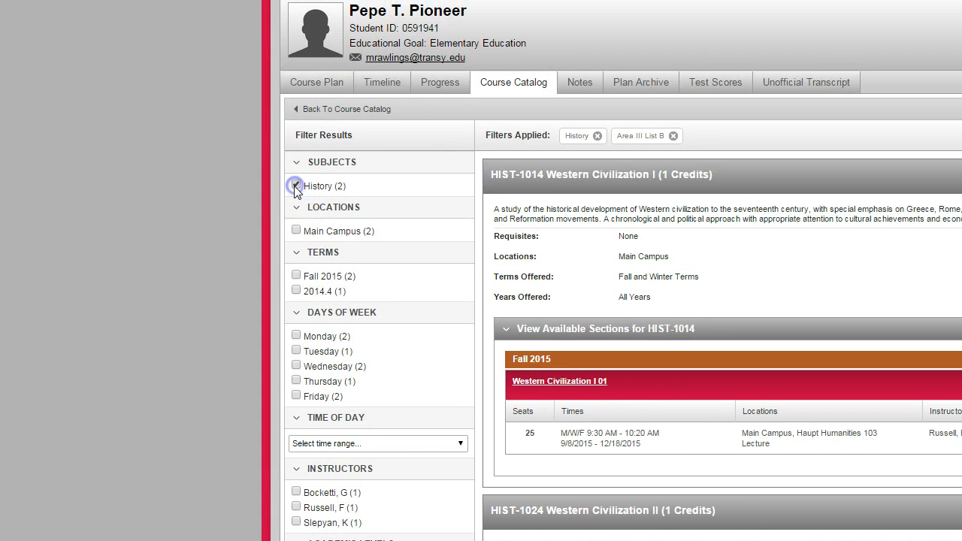
{"action": "left_click", "coordinate": [295, 186]}
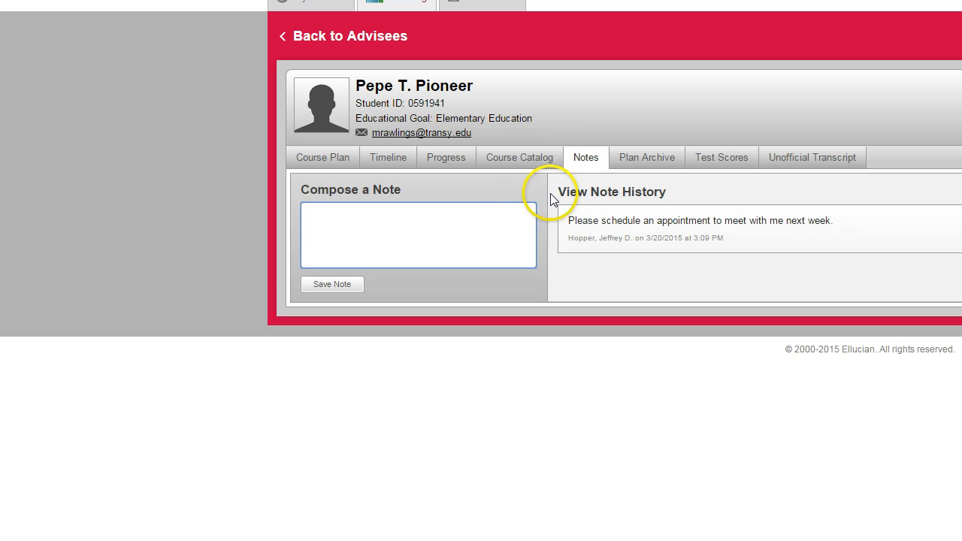
Open the advisee's notes and review the compose area and the note history
{"action": "left_click", "coordinate": [488, 210]}
{"action": "left_click", "coordinate": [624, 218]}
{"action": "left_click", "coordinate": [597, 234]}
{"action": "left_click", "coordinate": [472, 236]}
Mark the advisee's course plan review as complete and archive the plan
{"action": "scroll", "coordinate": [629, 187], "scroll_direction": "up", "scroll_amount": 1}
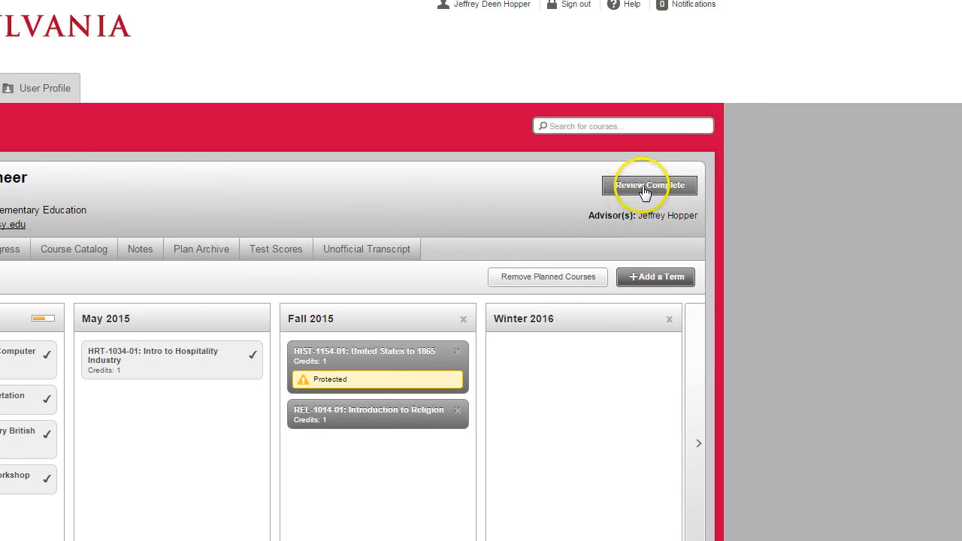
{"action": "left_click", "coordinate": [644, 189]}
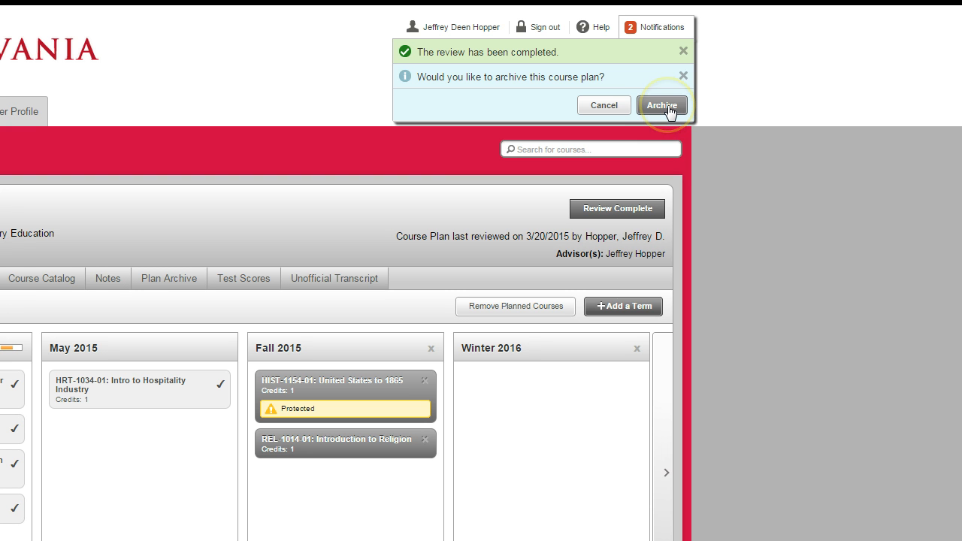
{"action": "left_click", "coordinate": [667, 106]}
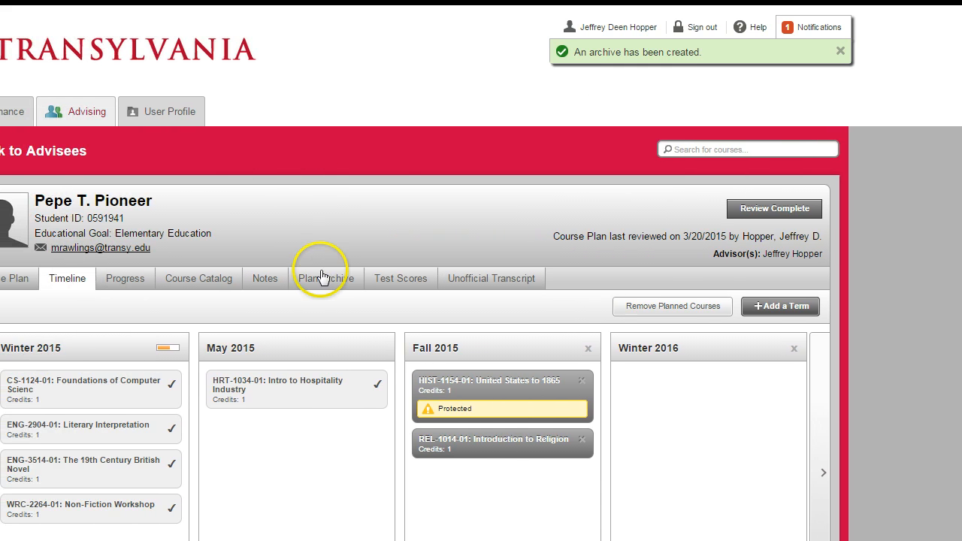
View the advisee's archived plans, test scores and unofficial transcript page
{"action": "left_click", "coordinate": [279, 278]}
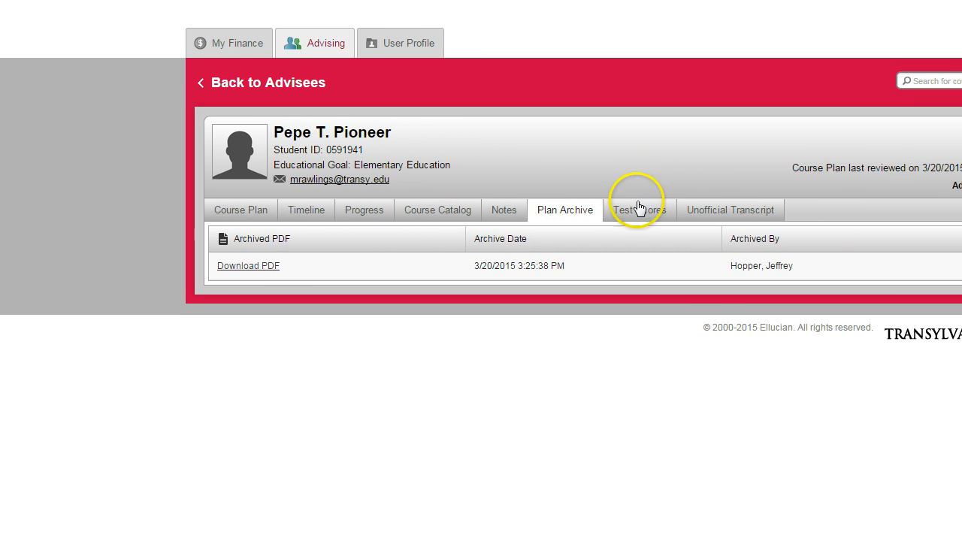
{"action": "left_click", "coordinate": [715, 127]}
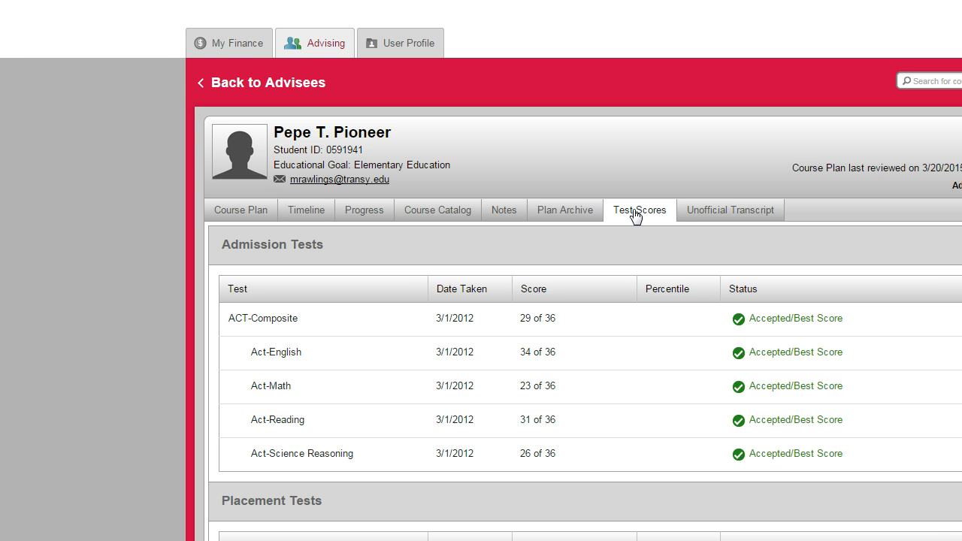
{"action": "left_click", "coordinate": [766, 211]}
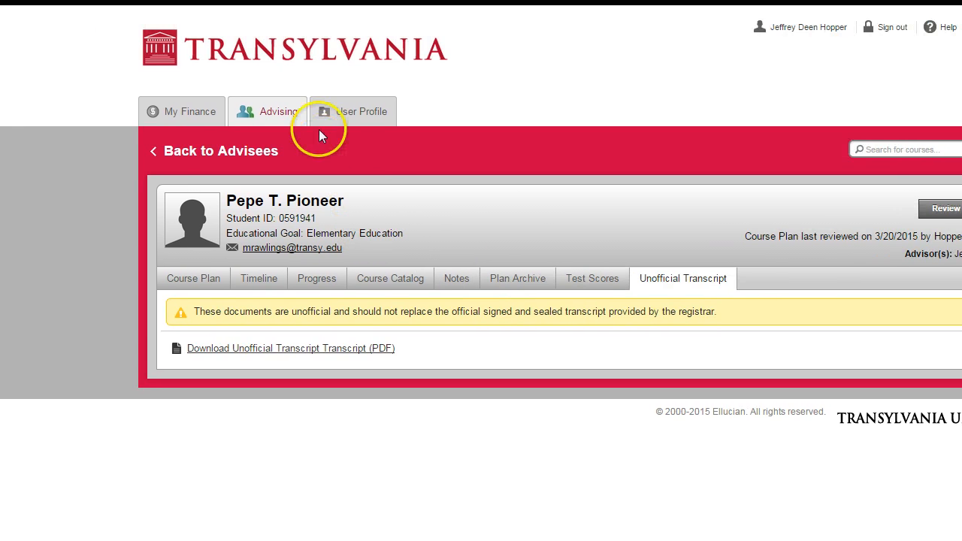
Return to the advisee list and open the timeline of the advisee who requested a review
{"action": "left_click", "coordinate": [315, 124]}
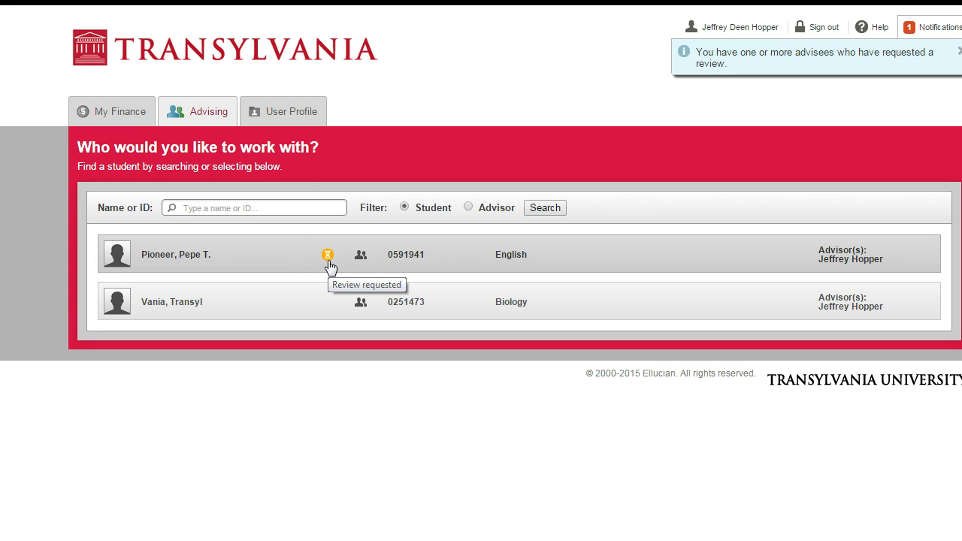
{"action": "left_click", "coordinate": [327, 256]}
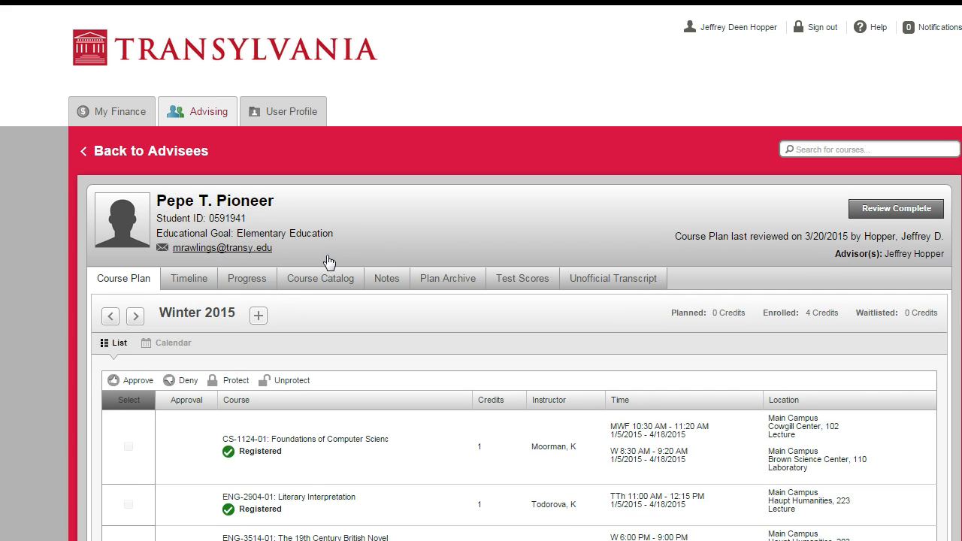
{"action": "left_click", "coordinate": [188, 289]}
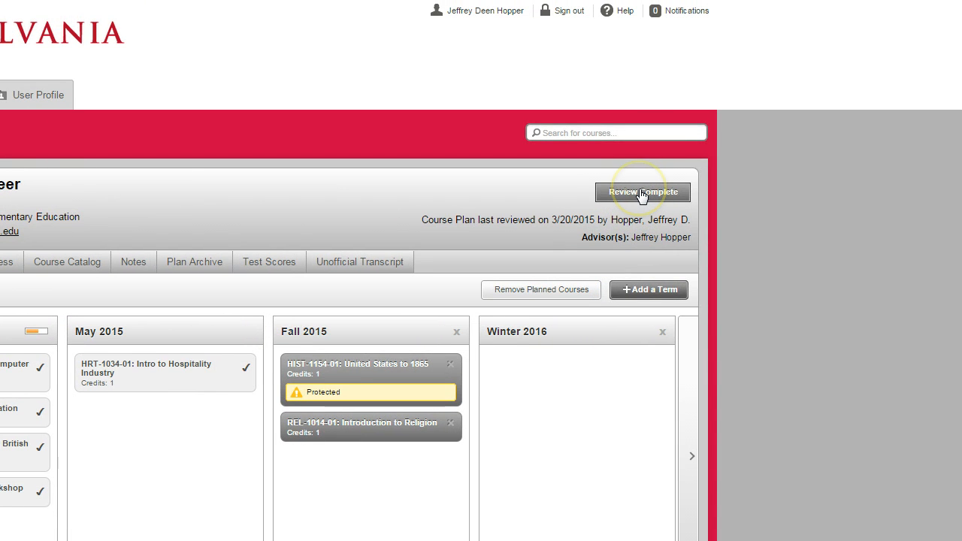
Complete the requested review with a new archive of the course plan, and dismiss the archive notification
{"action": "left_click", "coordinate": [641, 192]}
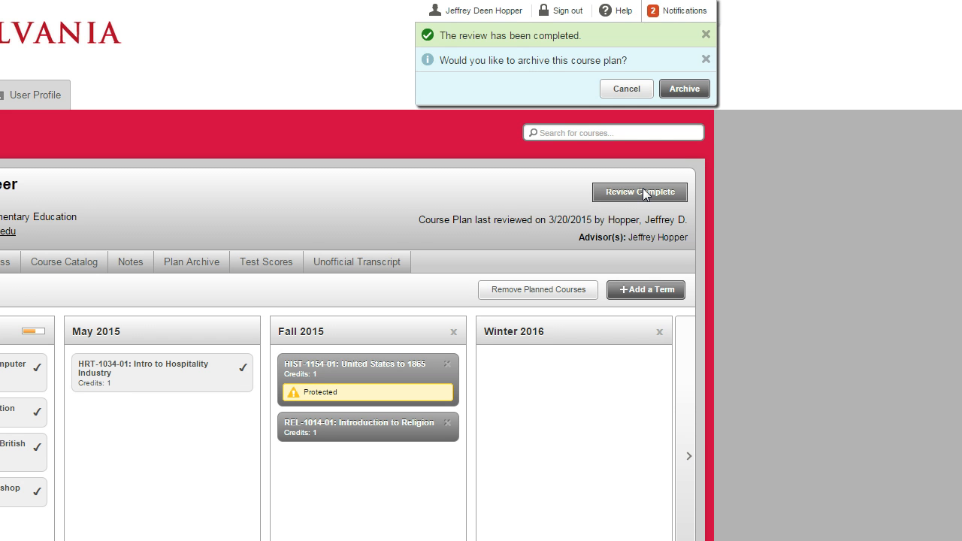
{"action": "left_click", "coordinate": [685, 89]}
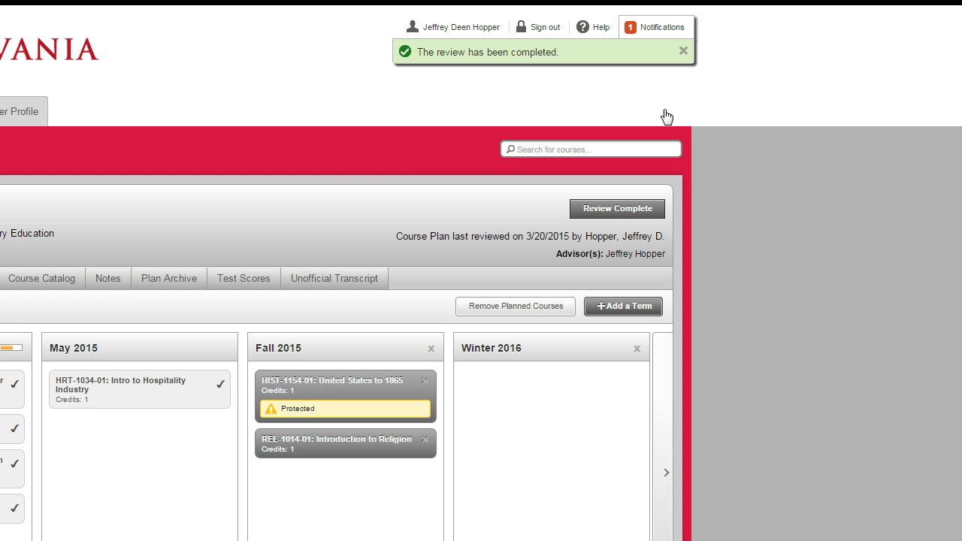
{"action": "left_click", "coordinate": [652, 114]}
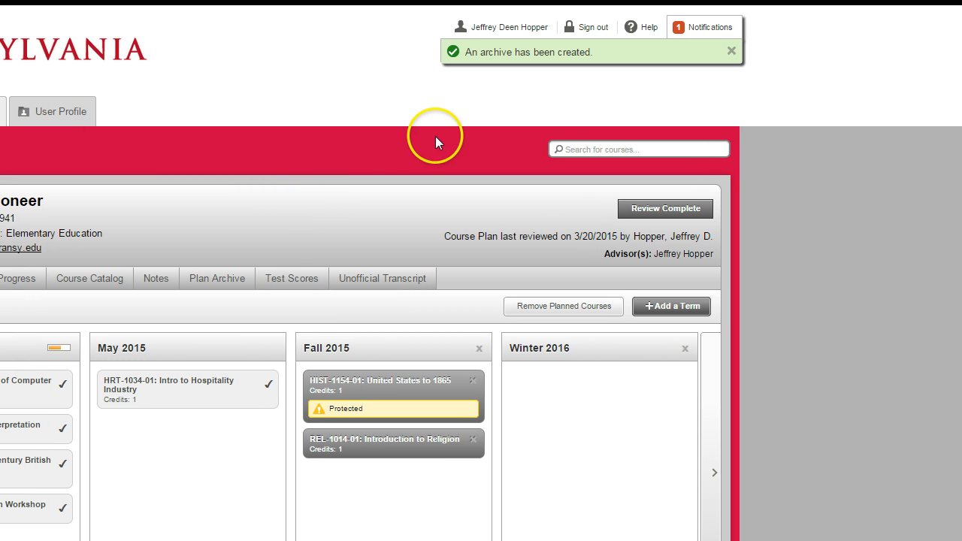
{"action": "left_click", "coordinate": [728, 53]}
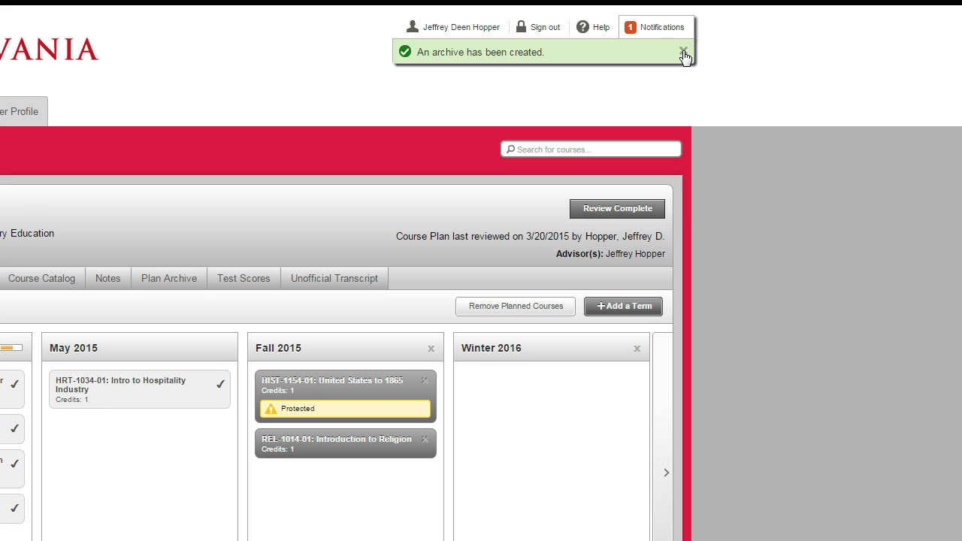
{"action": "left_click", "coordinate": [683, 52]}
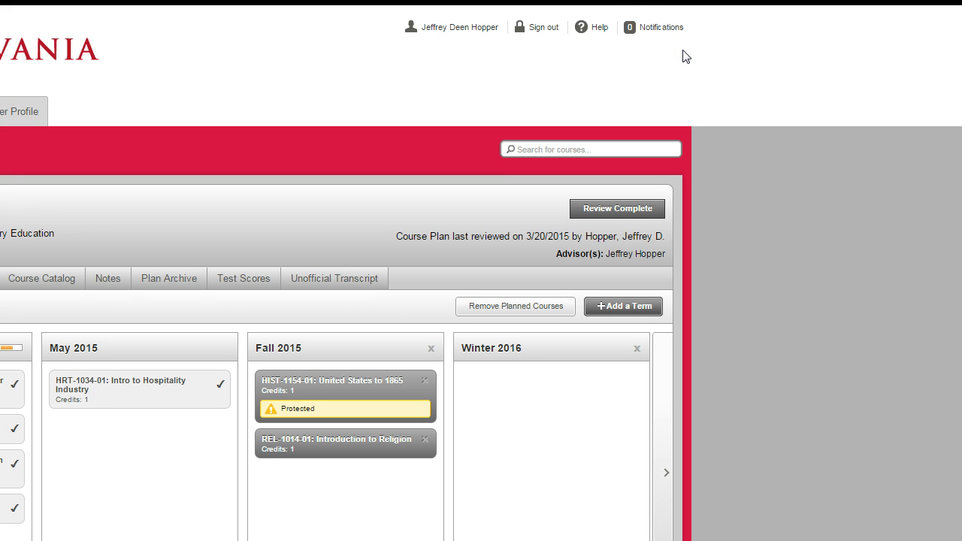
Browse the Advising Help questions and close the help list
{"action": "left_click", "coordinate": [591, 30]}
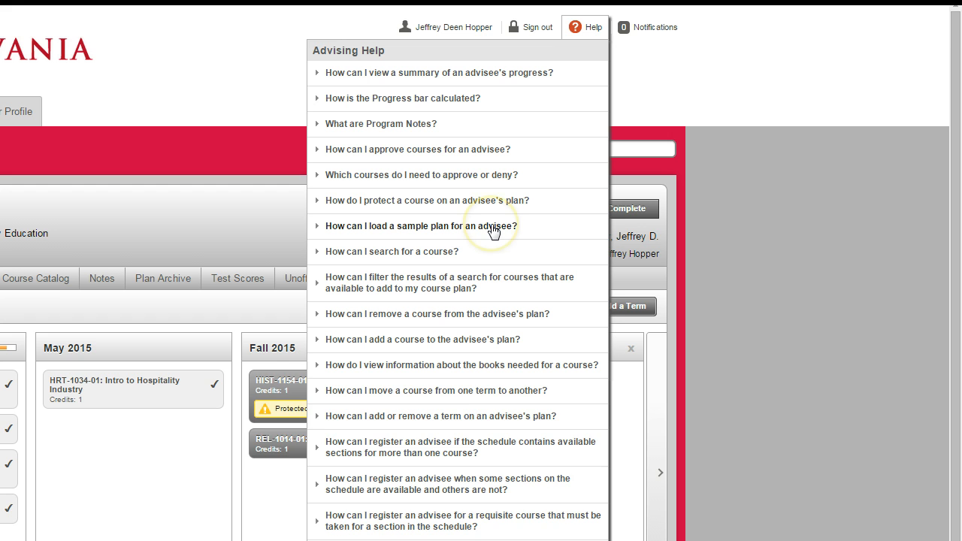
{"action": "scroll", "coordinate": [492, 231], "scroll_direction": "down", "scroll_amount": 1}
{"action": "scroll", "coordinate": [492, 235], "scroll_direction": "up", "scroll_amount": 1}
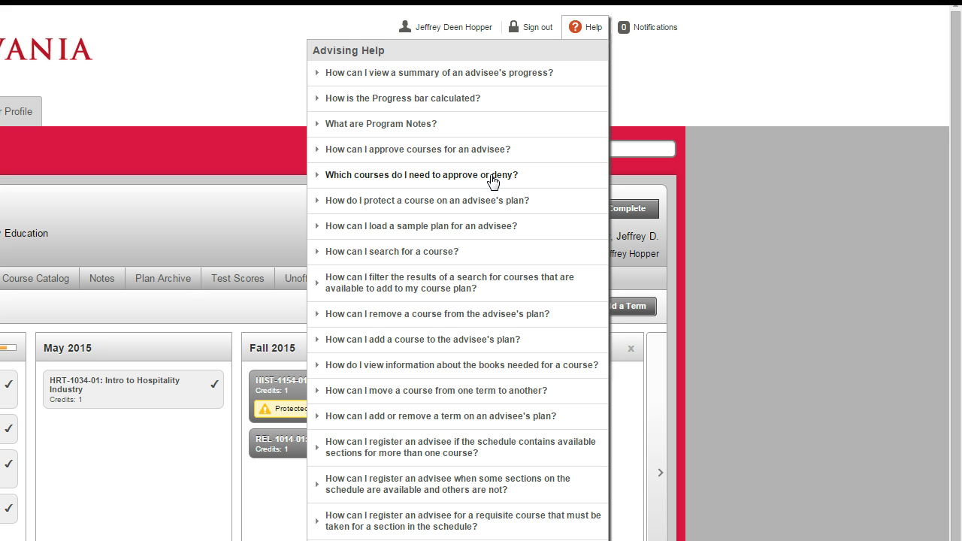
{"action": "left_click", "coordinate": [641, 83]}
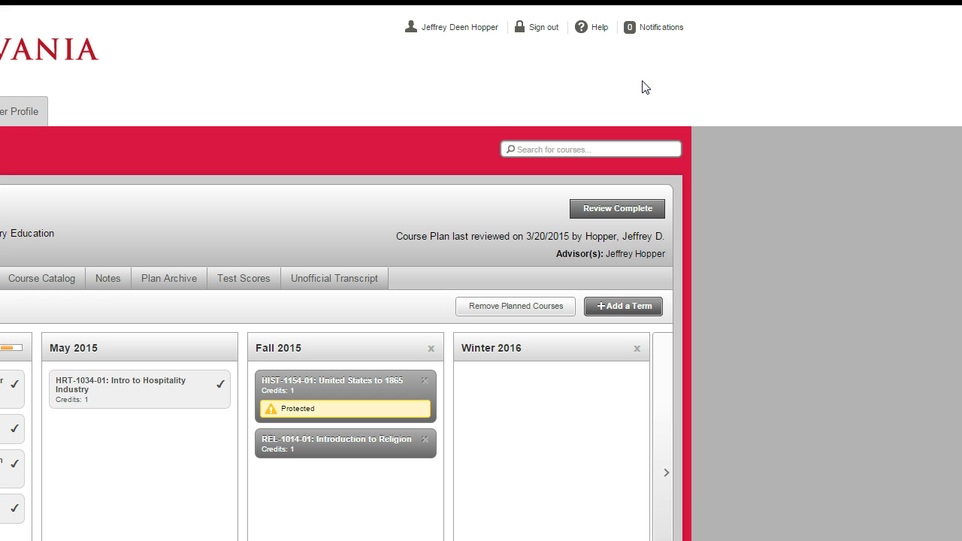